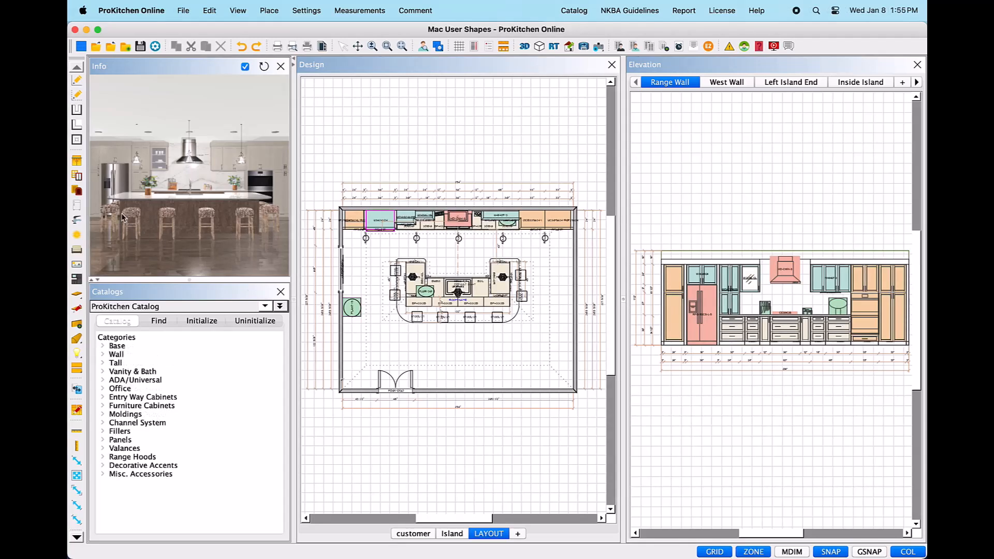
# Place a Floor Usershape from the architectural elements against the west wall, below the plant in plan, about 53 inches from the wall's left end.
pyautogui.click(78, 191)
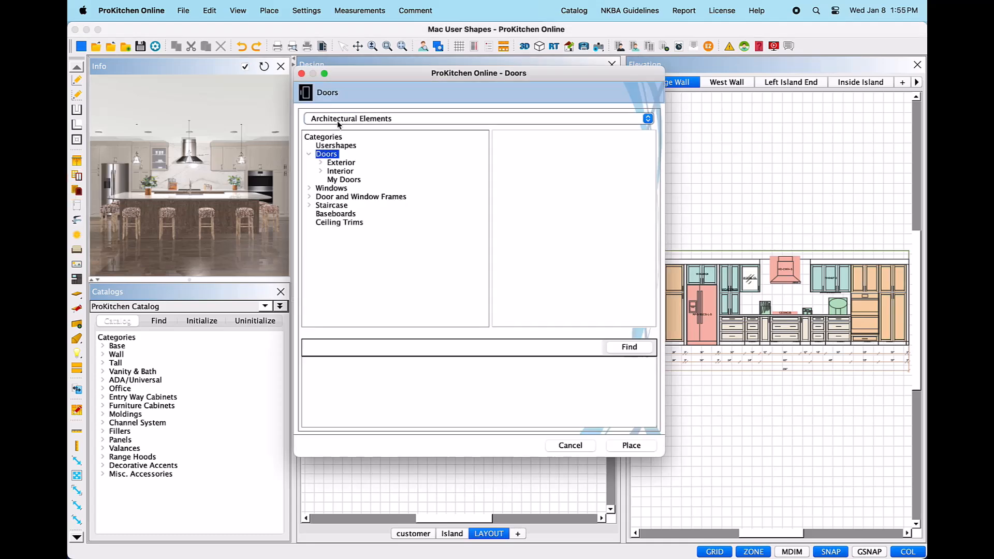
pyautogui.click(346, 147)
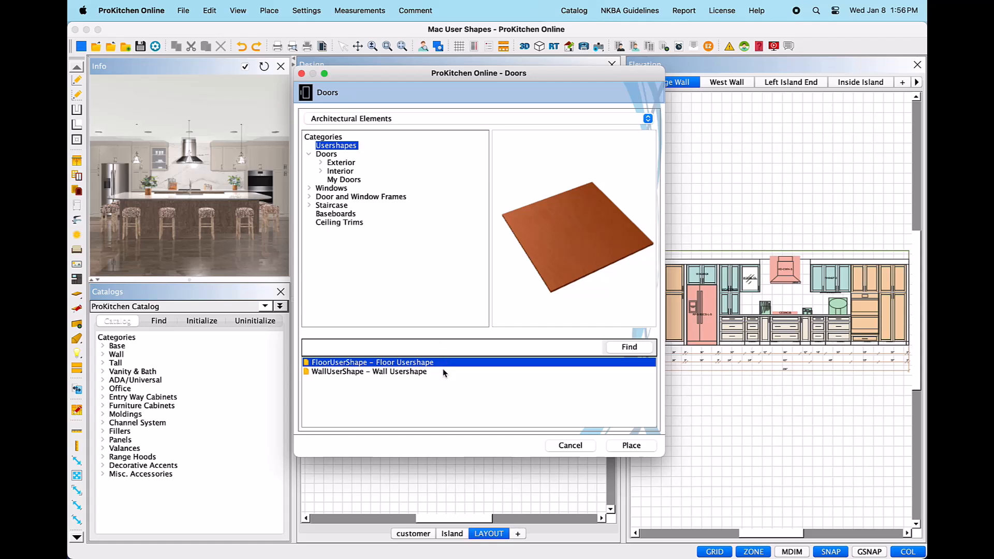
pyautogui.click(429, 373)
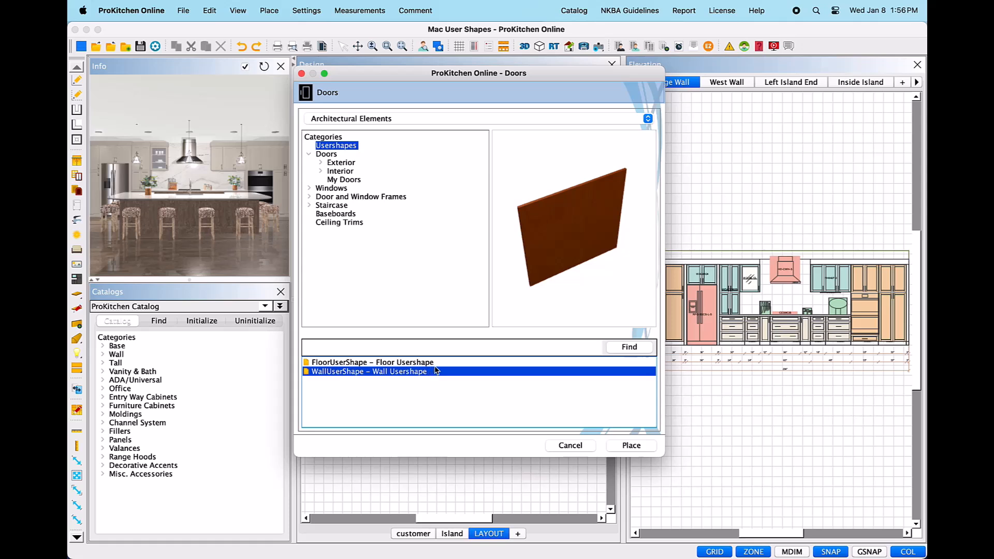
pyautogui.click(442, 364)
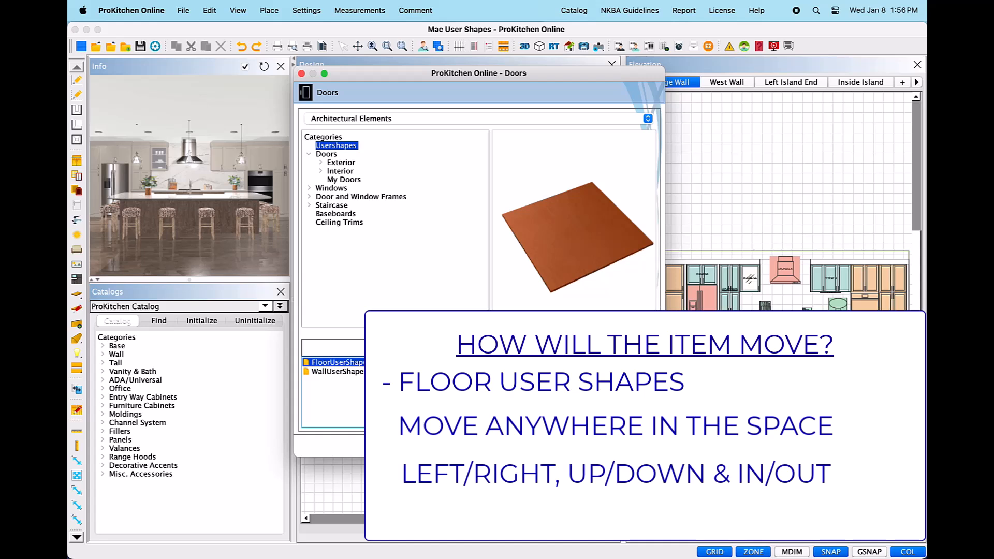
pyautogui.click(337, 371)
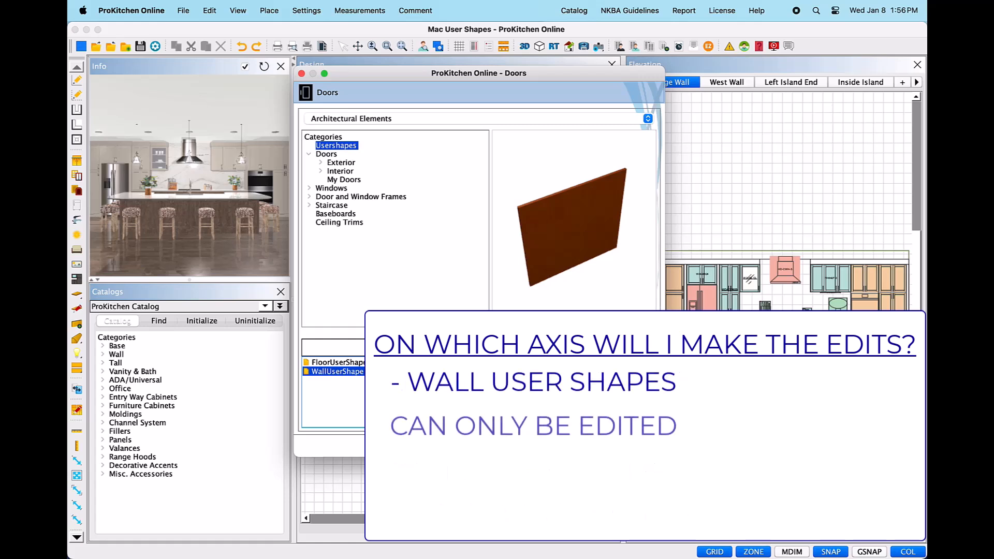
pyautogui.click(336, 362)
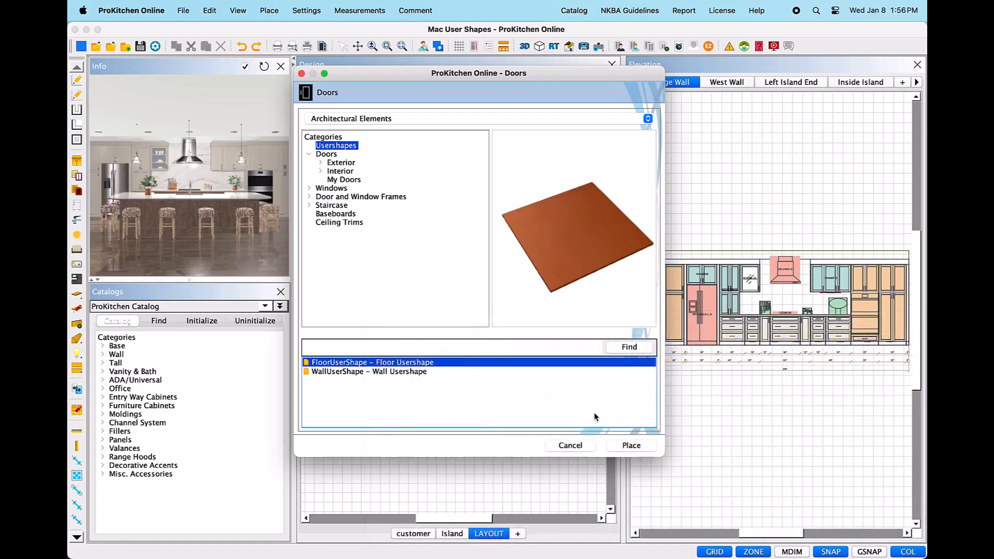
pyautogui.click(617, 447)
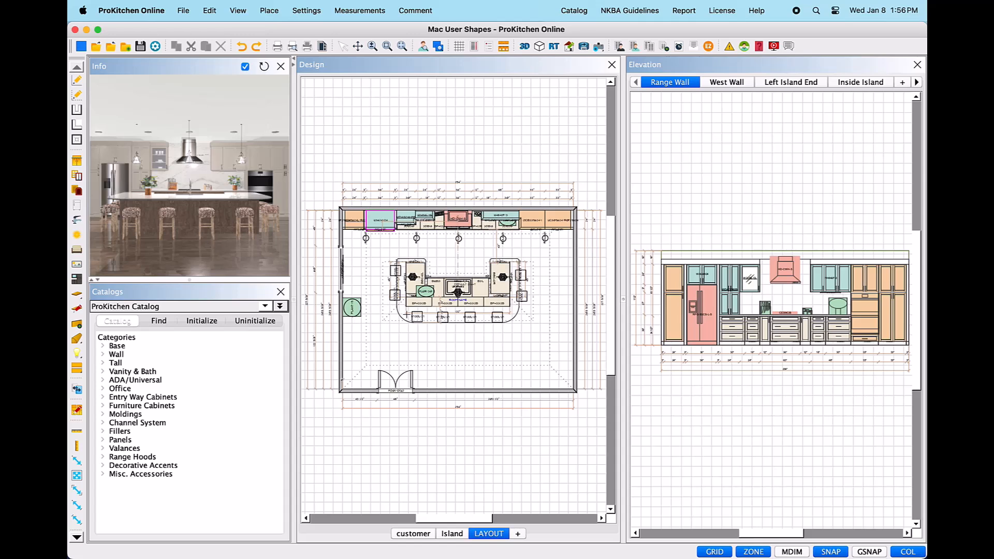
pyautogui.click(353, 339)
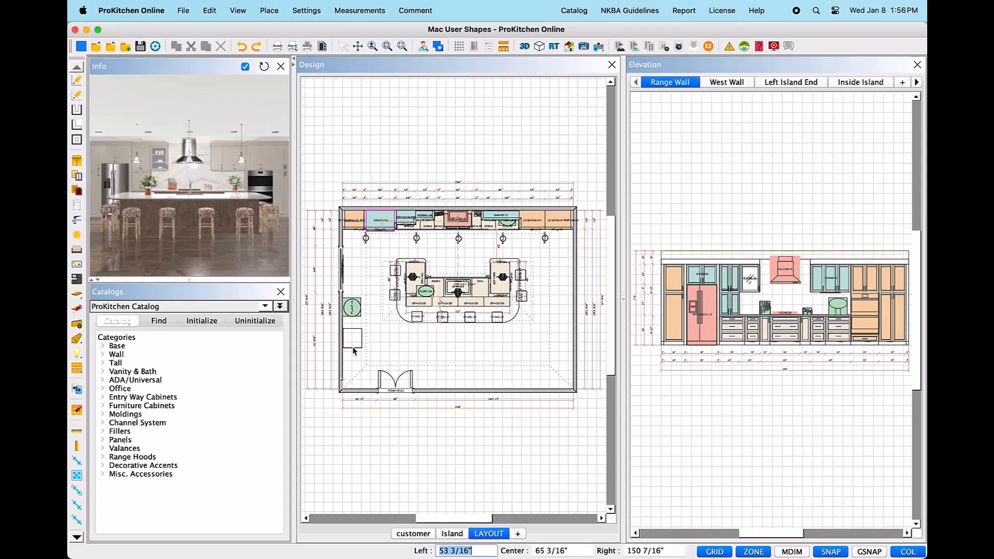
# Place a Wall Usershape on the West Wall elevation, about 10 5/8" from the left end and about 25 inches above the floor.
pyautogui.press('Return')
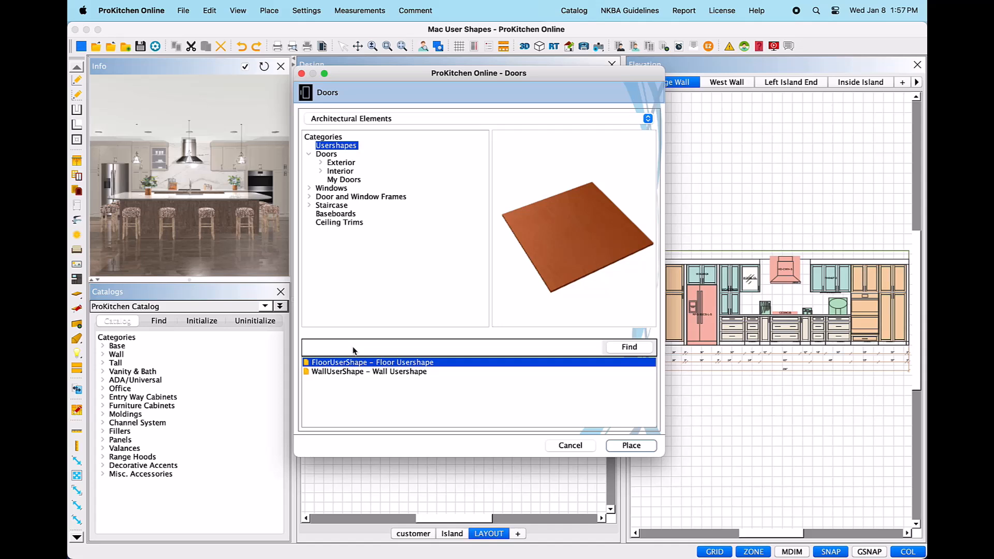
pyautogui.click(428, 373)
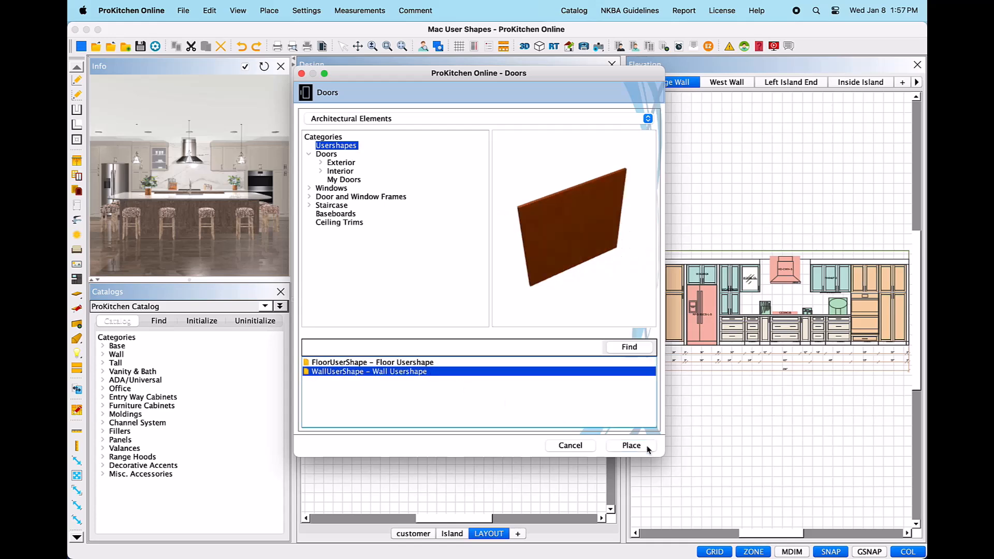
pyautogui.click(631, 446)
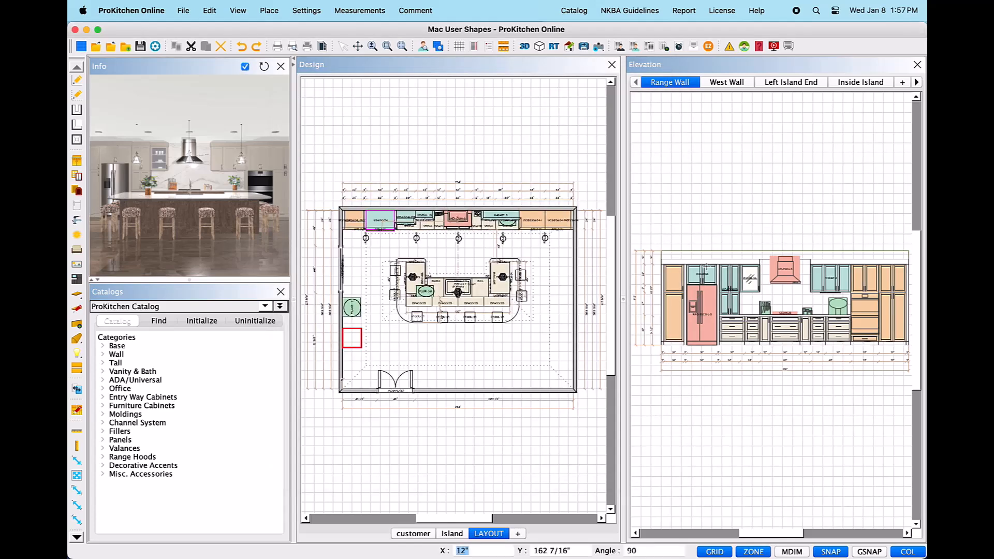
pyautogui.click(723, 82)
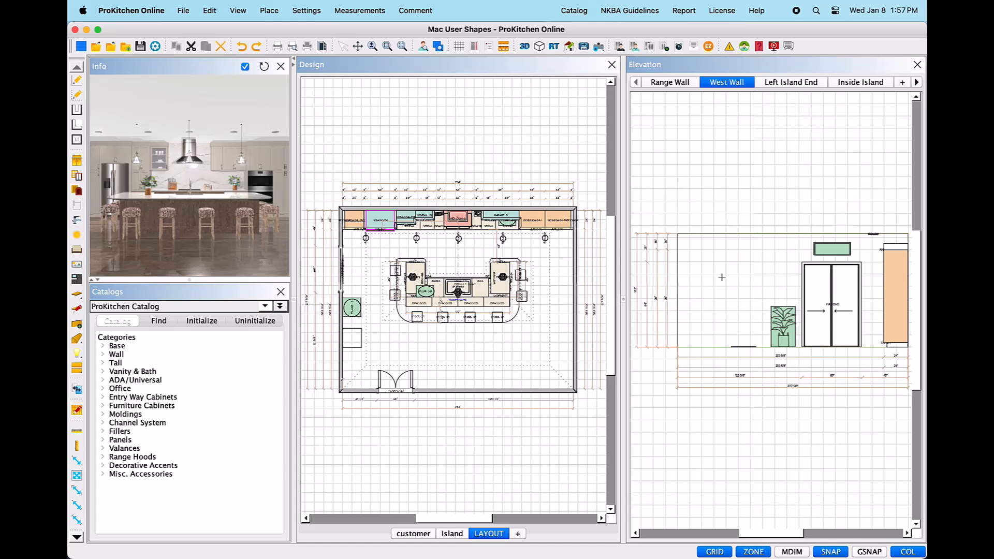
pyautogui.click(693, 317)
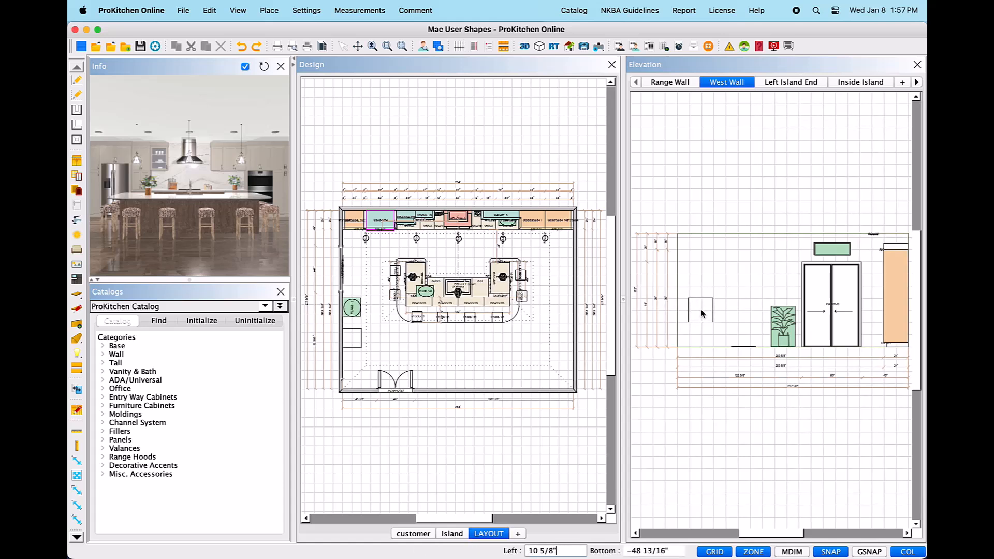
pyautogui.click(701, 313)
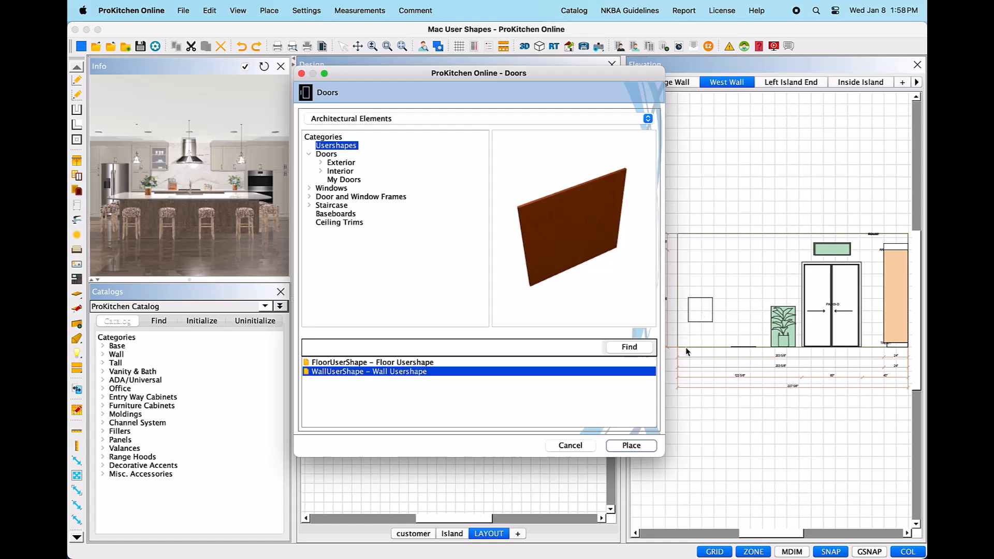
pyautogui.click(589, 448)
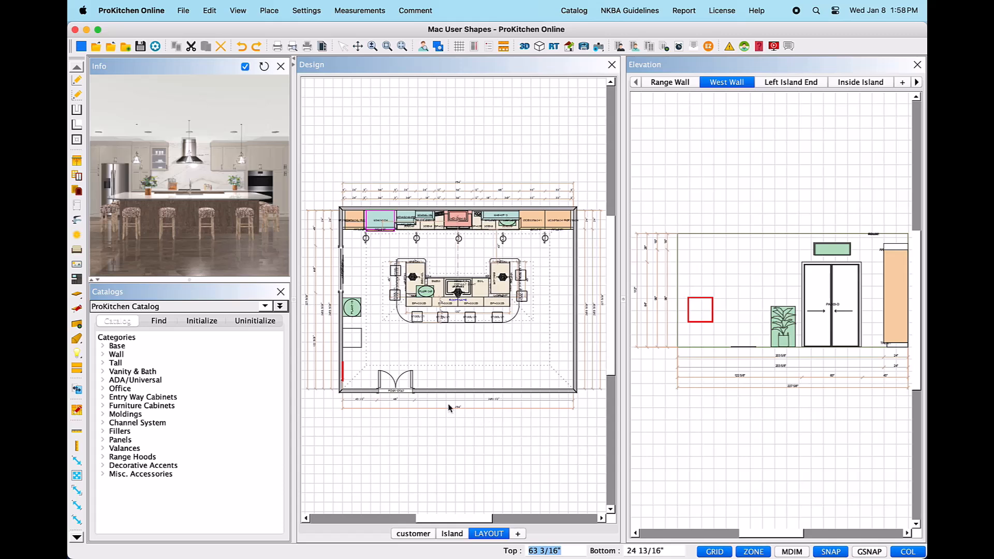
pyautogui.click(352, 340)
pyautogui.rightClick(352, 340)
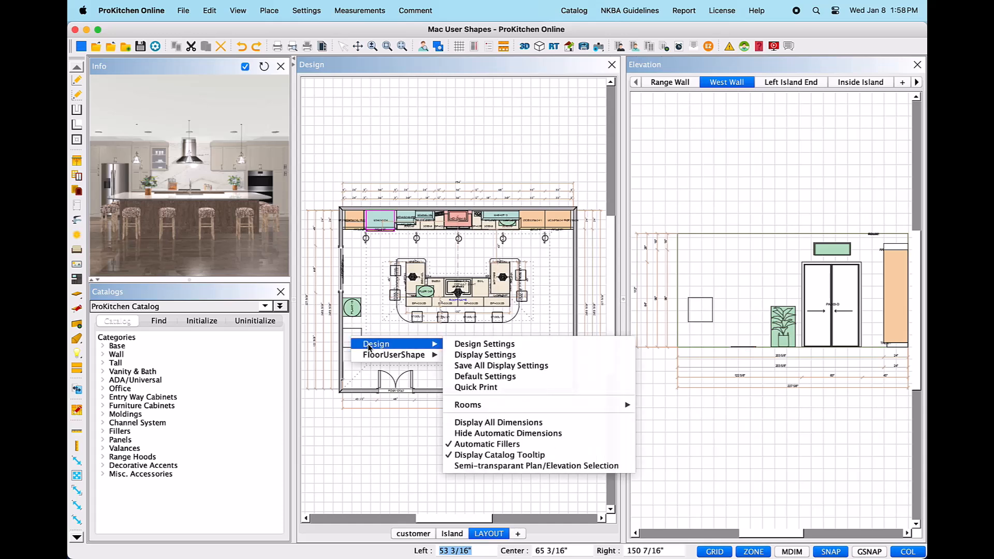
pyautogui.moveTo(377, 356)
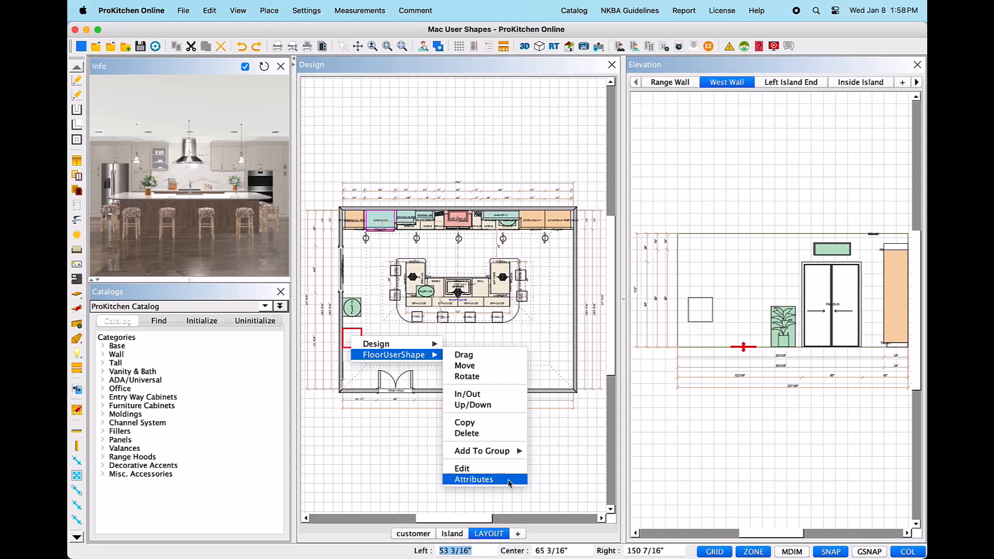
pyautogui.click(367, 414)
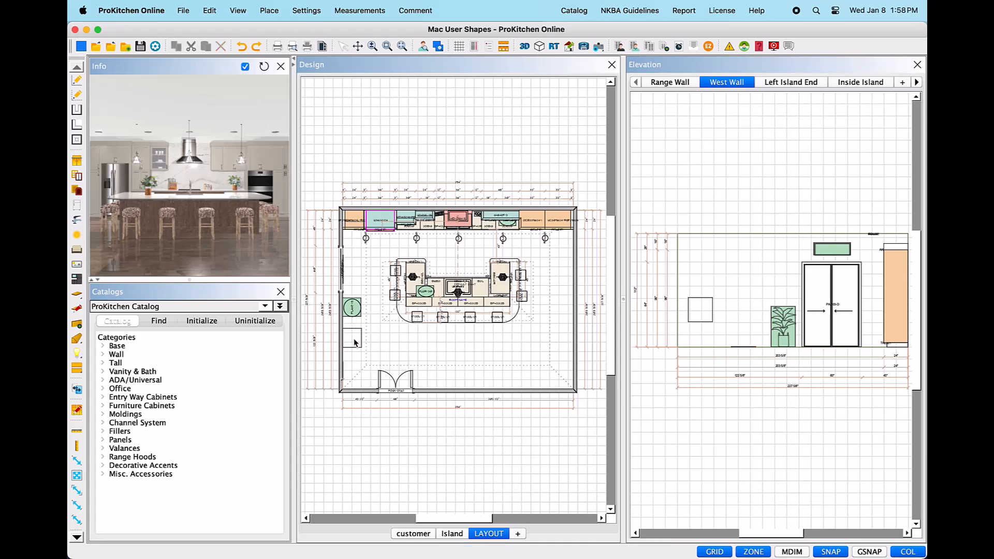
# Open the attributes of the floor user shape and review its texture and general settings.
pyautogui.doubleClick(354, 340)
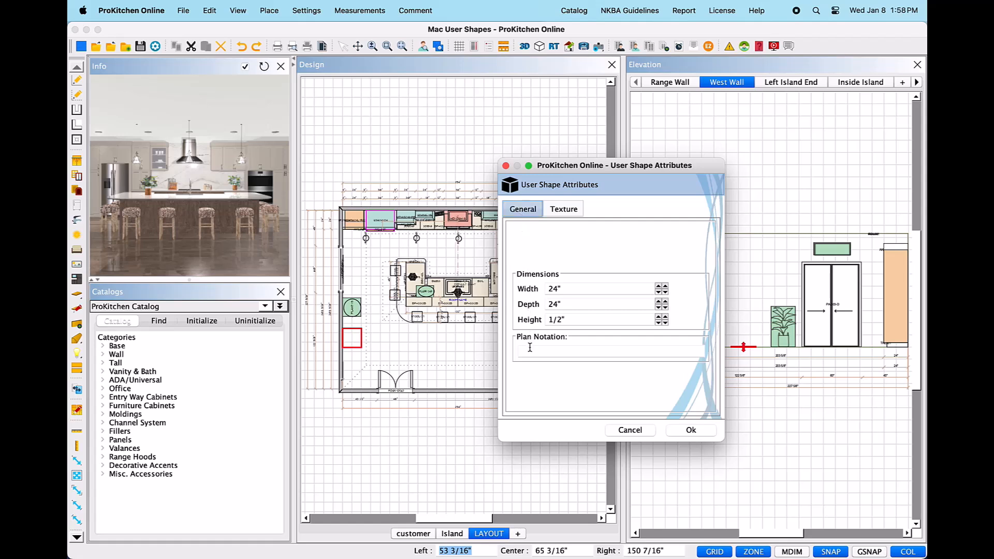
pyautogui.click(567, 211)
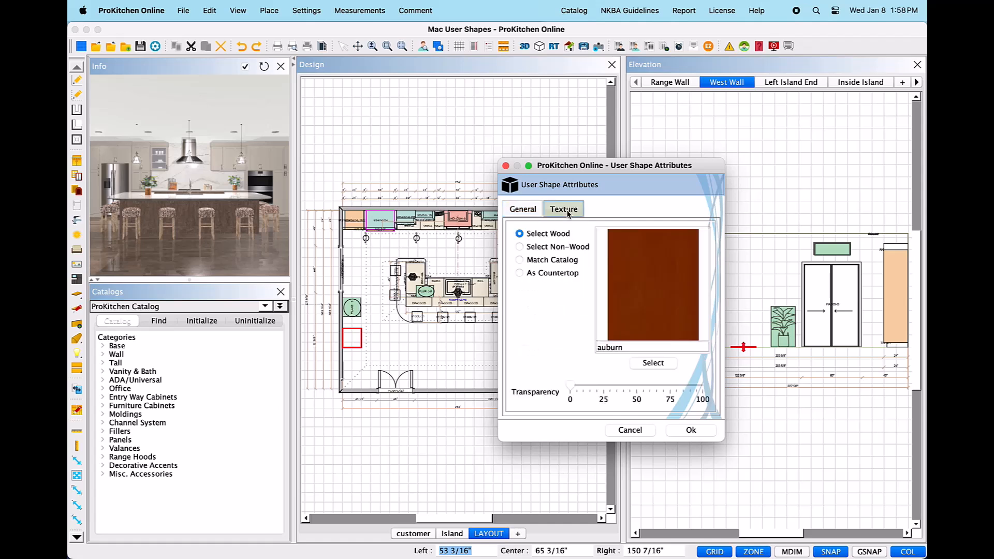
pyautogui.click(522, 212)
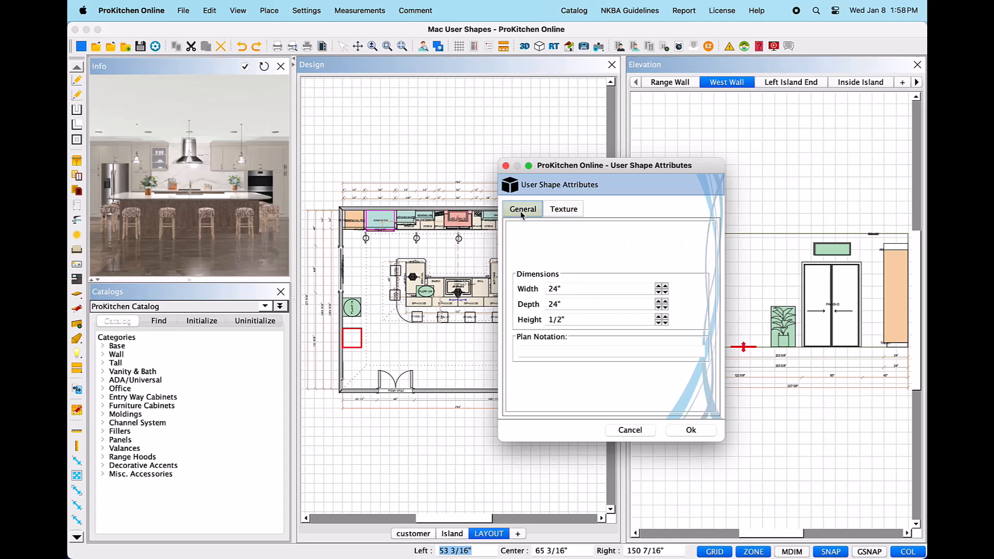
# Try adjusting the floor user shape's width in coarse and fine increments, ending back at 24".
pyautogui.moveTo(545, 289); pyautogui.dragTo(576, 289)
pyautogui.click(658, 288)
pyautogui.click(658, 292)
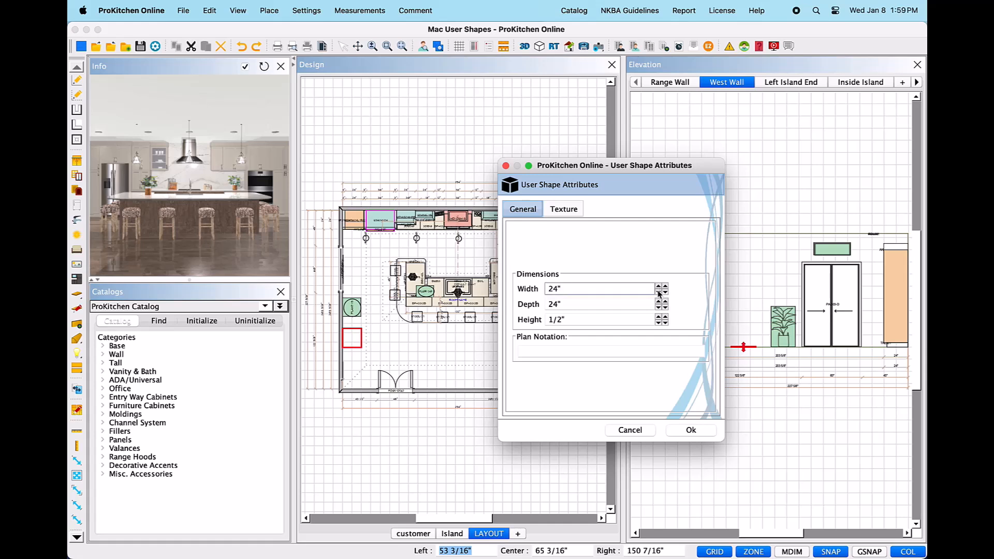
pyautogui.click(665, 287)
pyautogui.click(665, 287)
pyautogui.click(665, 292)
pyautogui.click(665, 291)
# Increase the floor user shape's depth to 24 1/4".
pyautogui.click(618, 306)
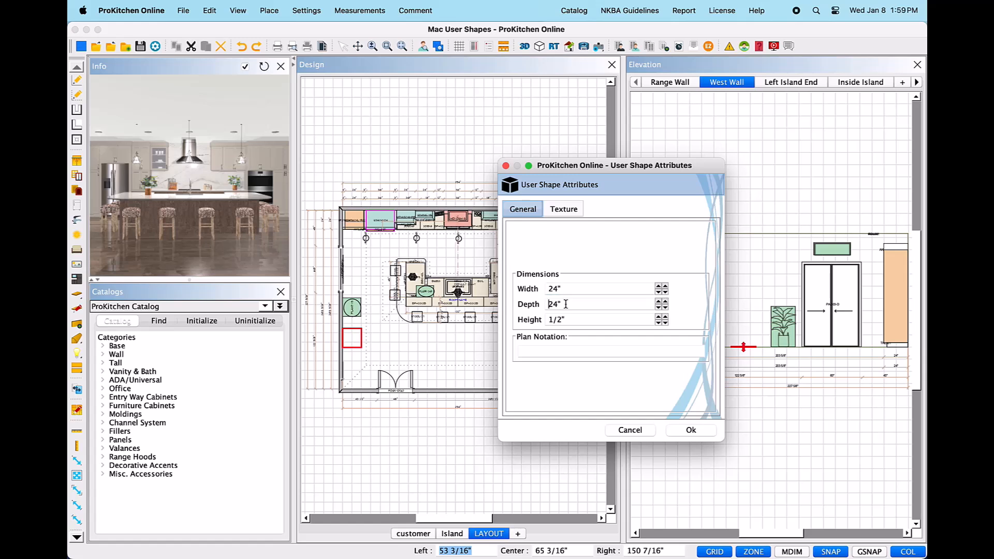
pyautogui.click(665, 302)
pyautogui.click(665, 301)
pyautogui.click(665, 301)
pyautogui.click(665, 302)
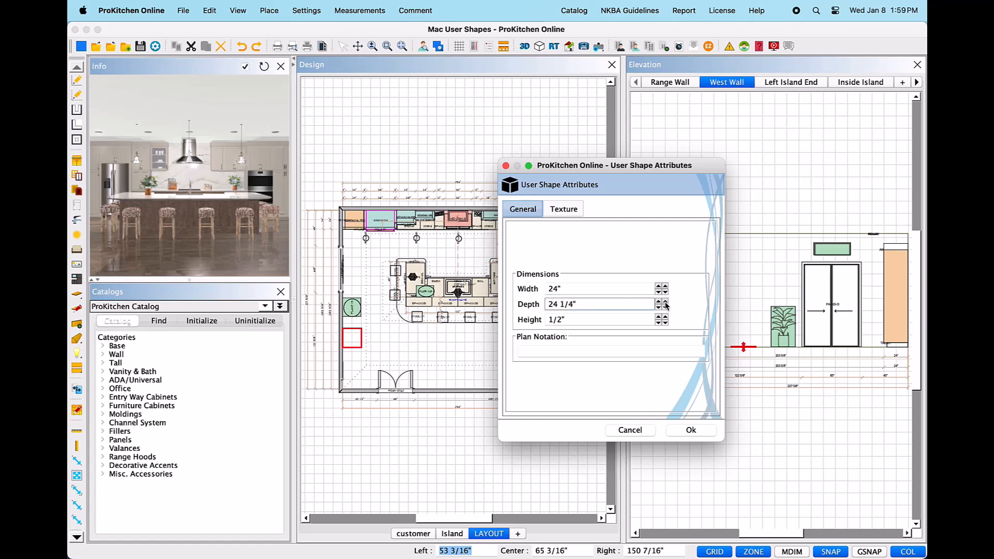
# Enter "Custom Counter" as the plan notation of the floor user shape.
pyautogui.click(547, 349)
pyautogui.write('Custom ')
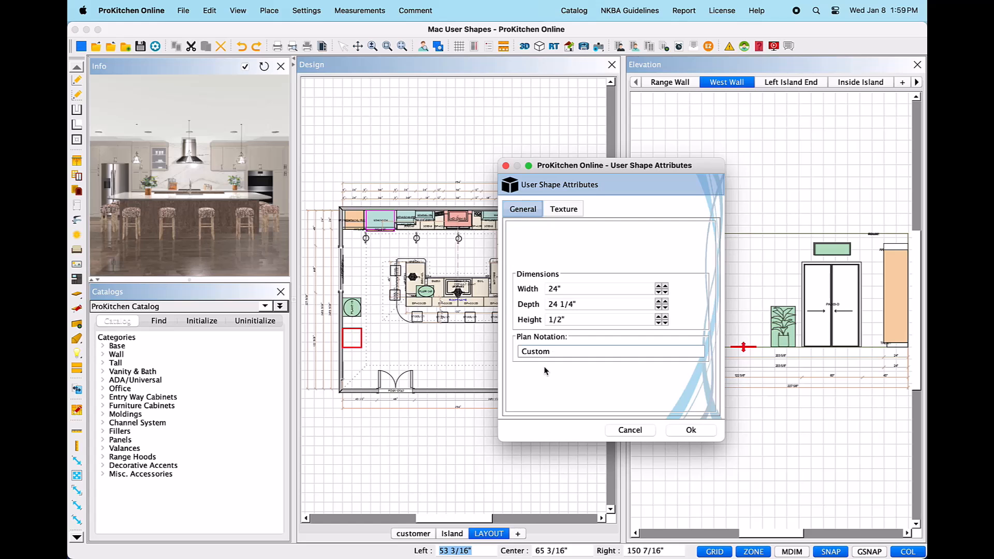
pyautogui.write('Counter')
# Compare the floor user shape's texture source options, settle on Select Non-Wood, and open its texture library.
pyautogui.click(573, 214)
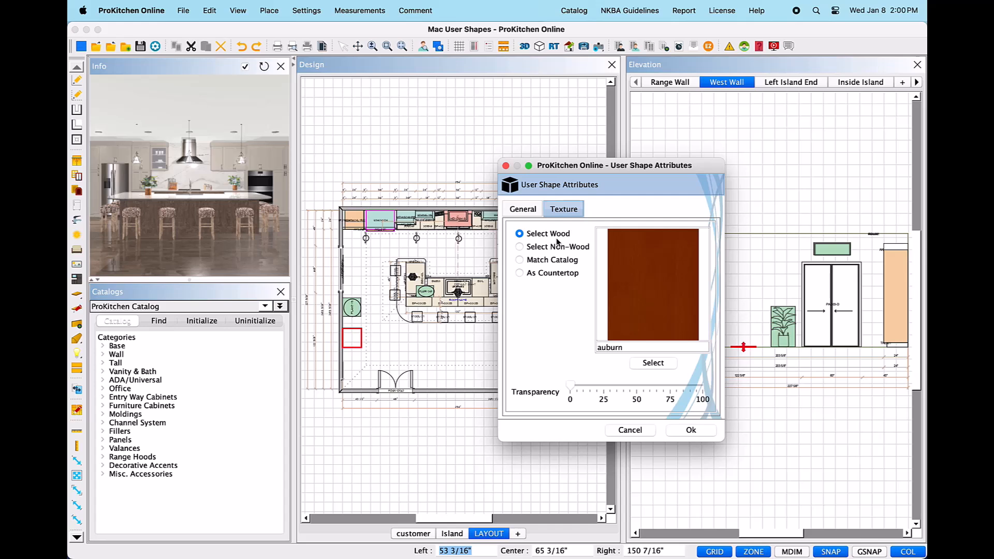
pyautogui.click(519, 247)
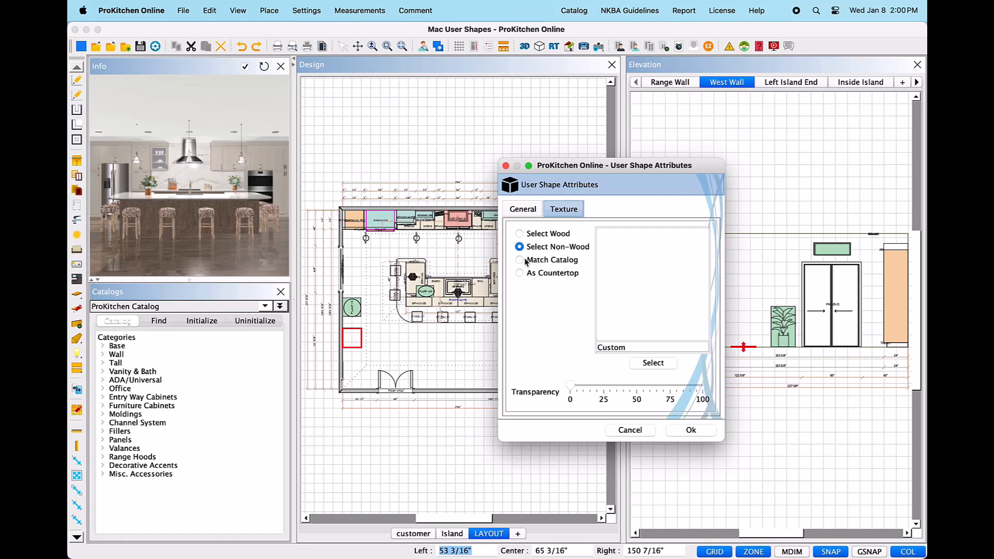
pyautogui.click(519, 260)
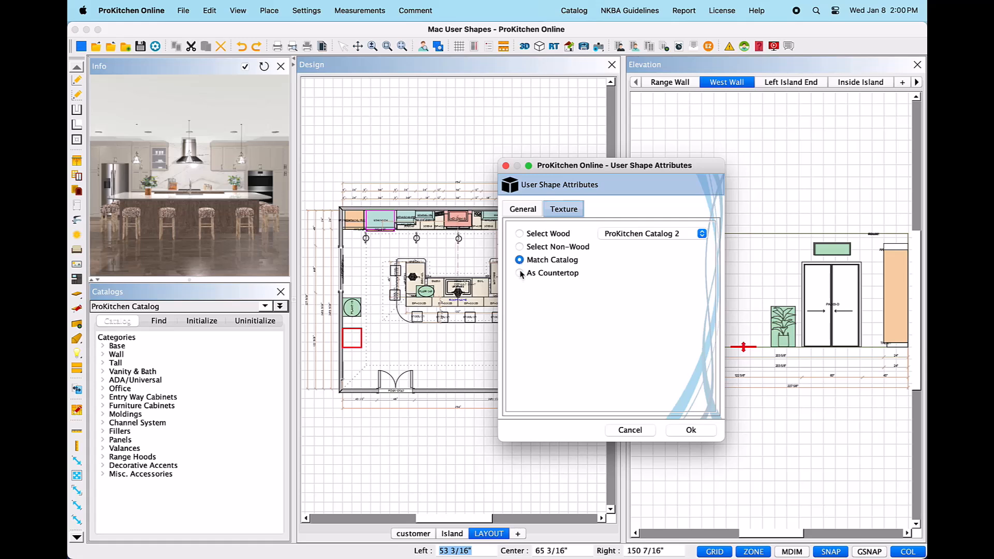
pyautogui.click(520, 273)
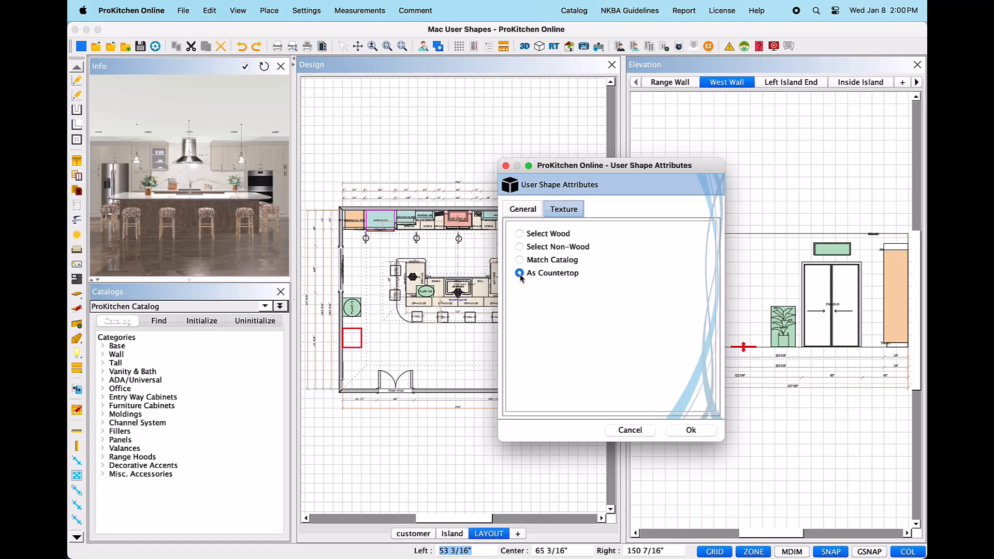
pyautogui.click(519, 234)
pyautogui.click(519, 247)
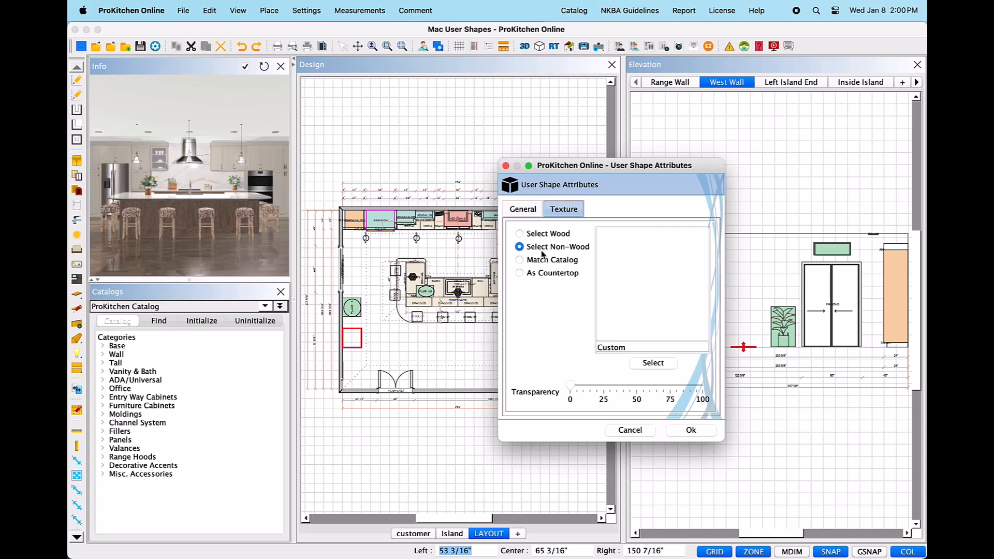
pyautogui.click(668, 364)
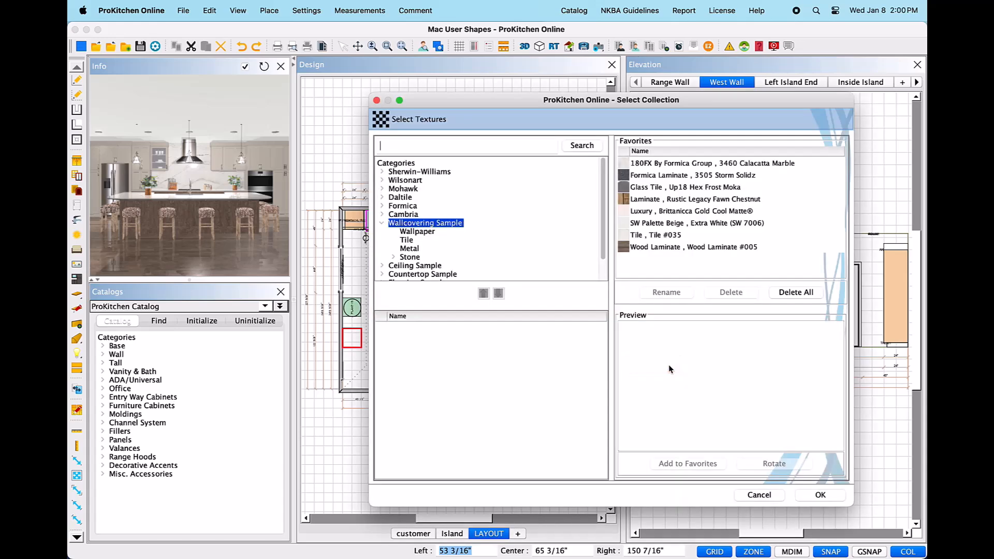
# Try a texture search for "name number or keyword" and clear the search text.
pyautogui.click(385, 146)
pyautogui.write('name number or keyword')
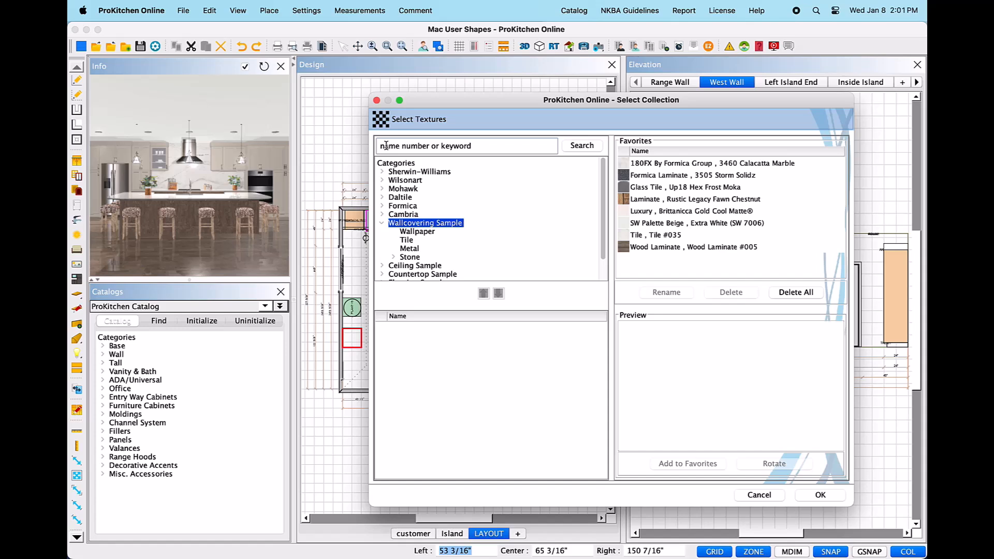
pyautogui.click(578, 151)
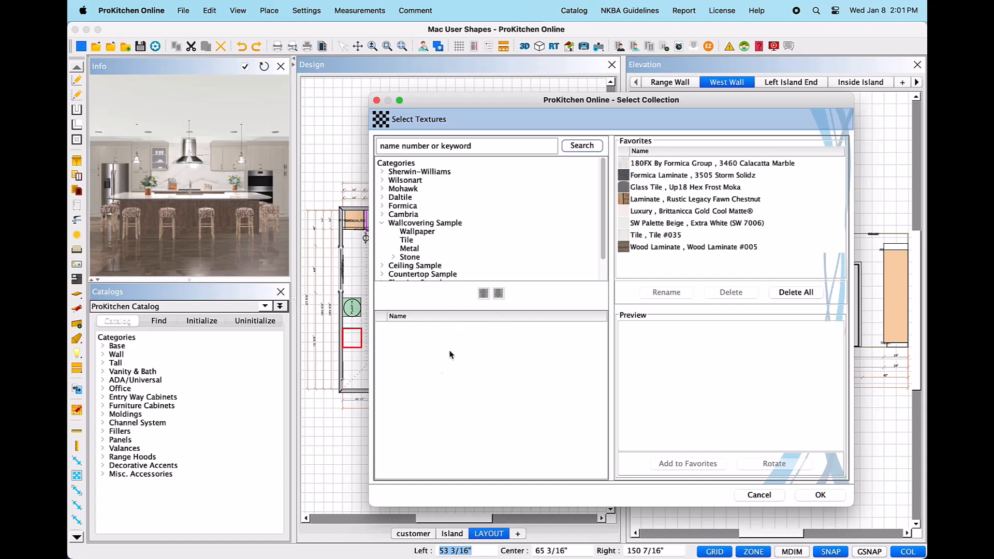
pyautogui.moveTo(472, 146); pyautogui.dragTo(351, 141)
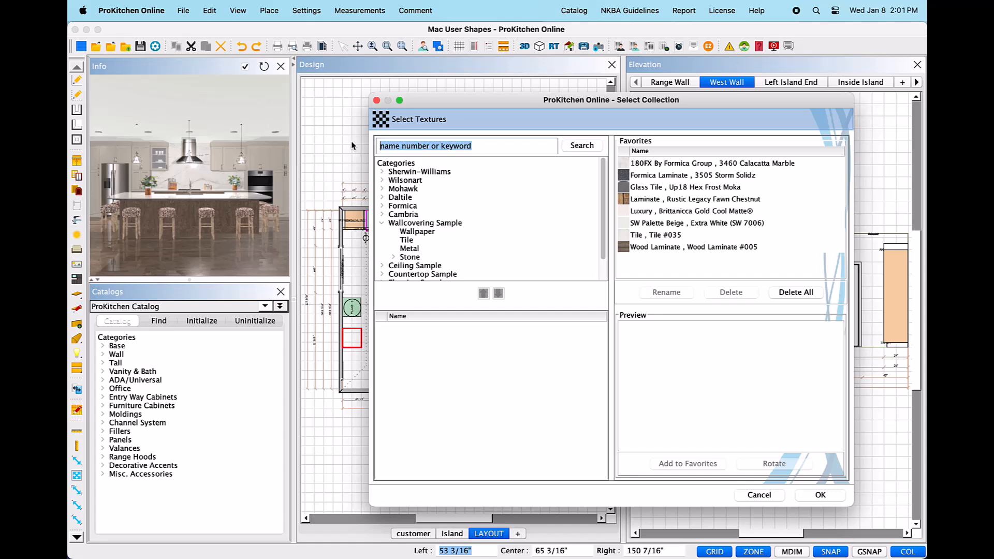
pyautogui.press('BackSpace')
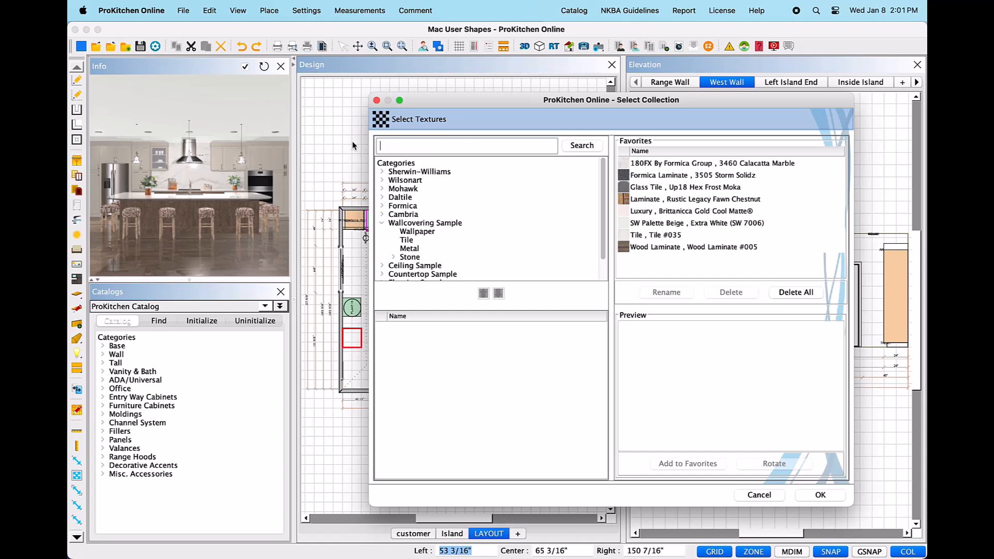
# Assign the 3422 Crema Mascarello texture from Formica's 180FX By Formica Group collection to the floor user shape.
pyautogui.click(382, 206)
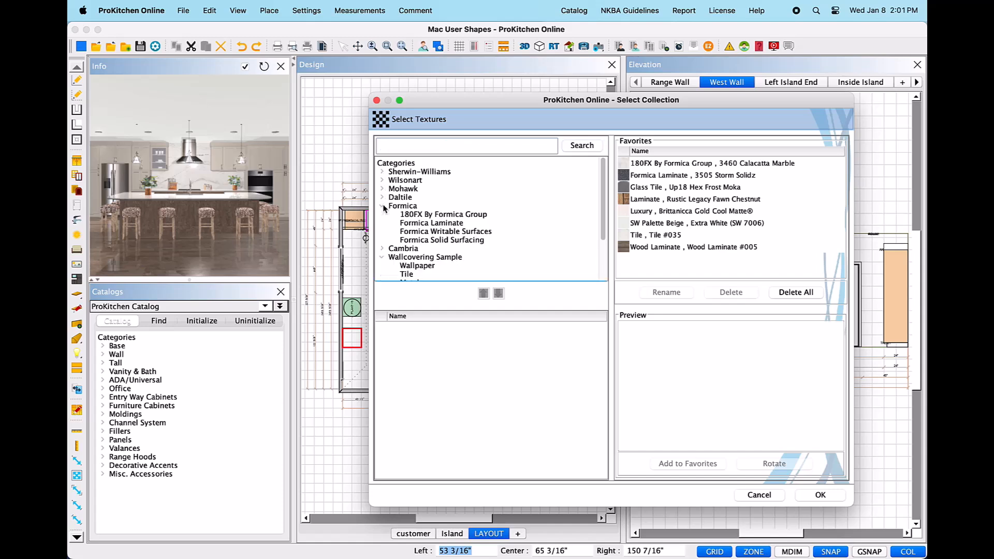
pyautogui.click(412, 215)
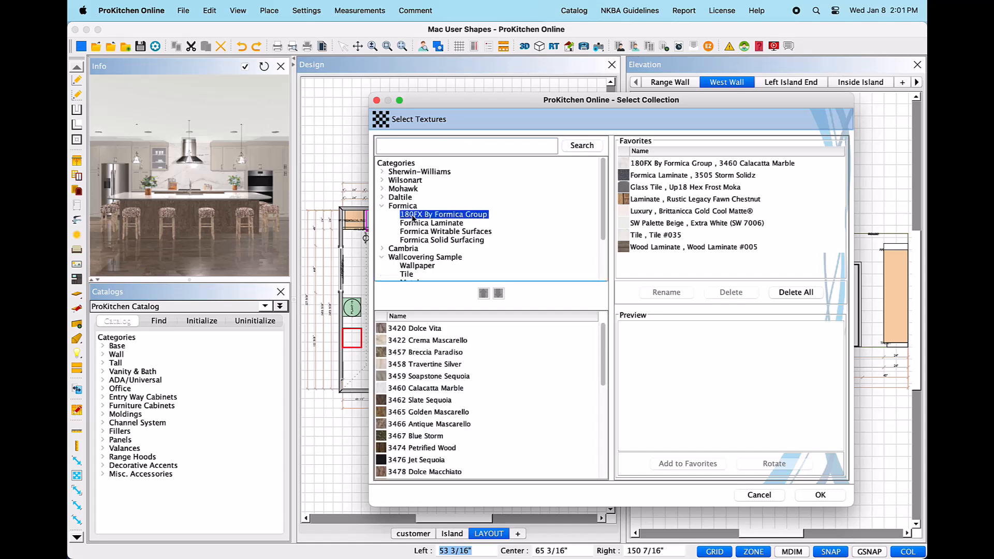
pyautogui.click(420, 342)
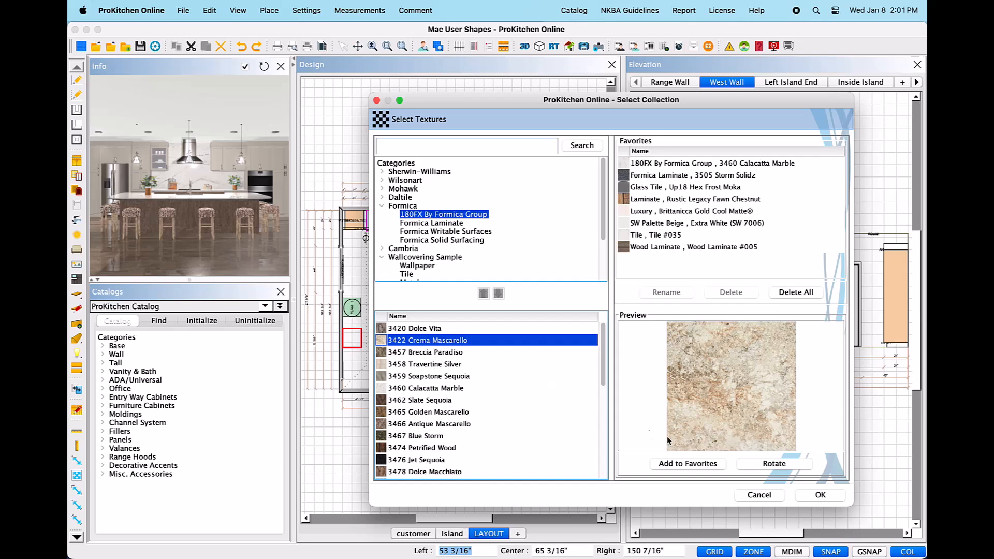
pyautogui.click(838, 497)
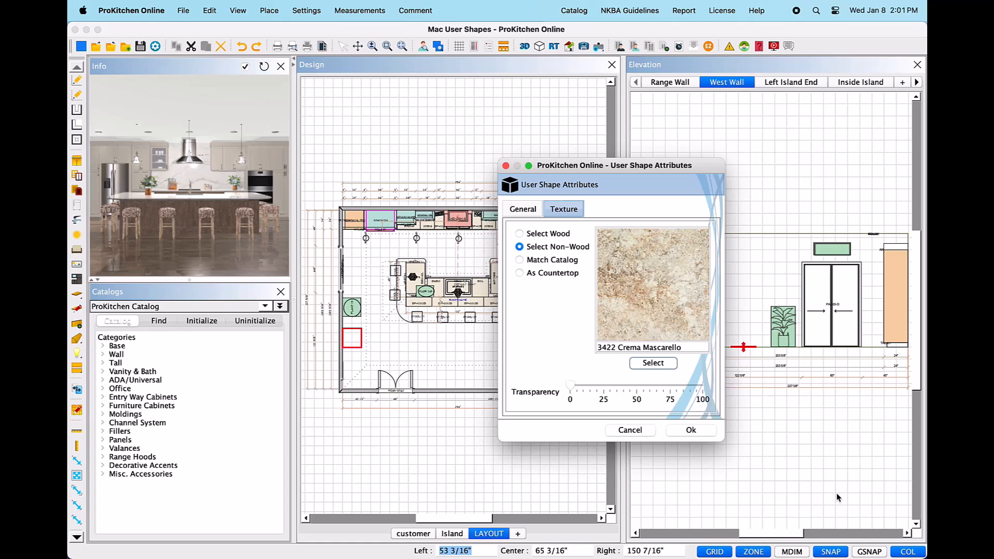
# Try the Match Catalog texture source with ProKitchen Catalog, and the As Countertop source for the floor user shape.
pyautogui.click(520, 259)
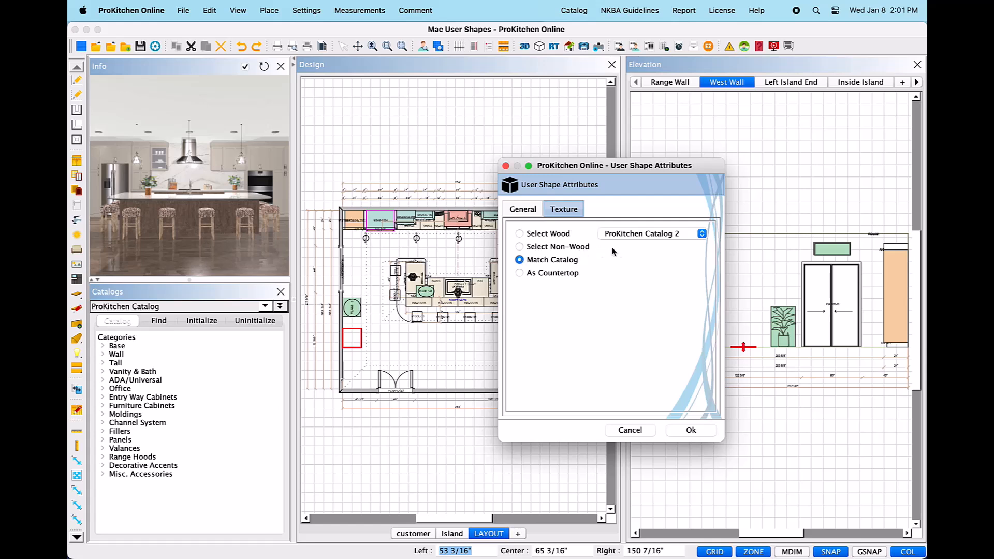
pyautogui.click(701, 234)
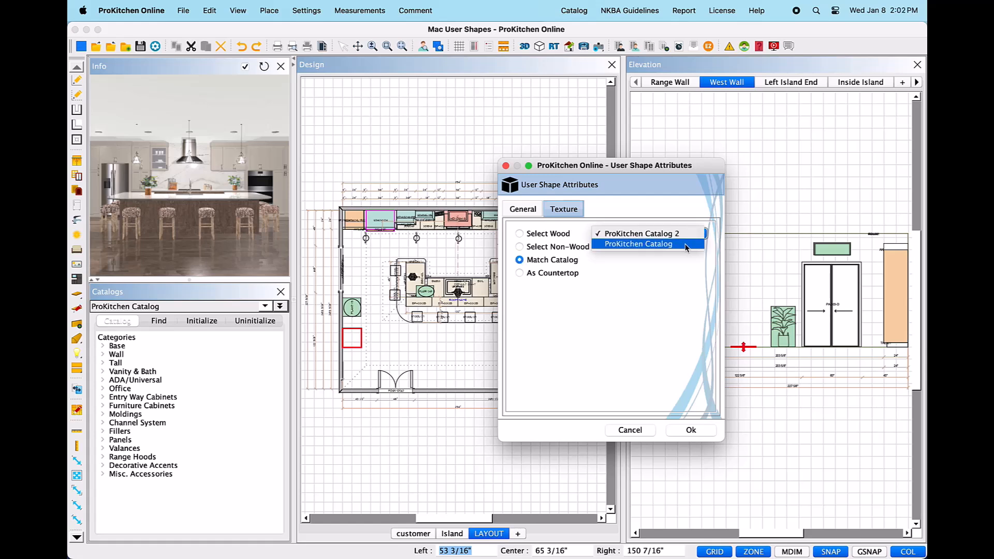
pyautogui.click(686, 246)
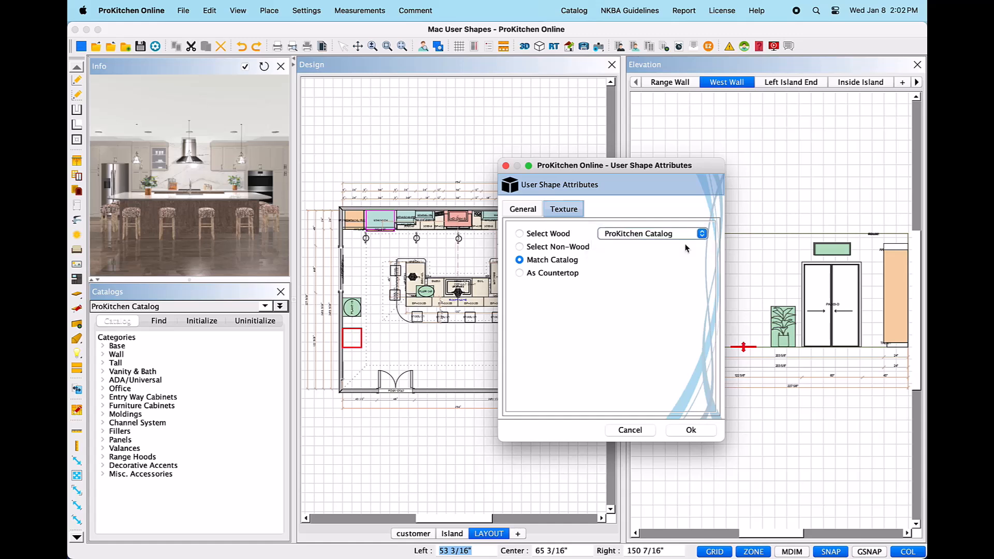
pyautogui.click(520, 274)
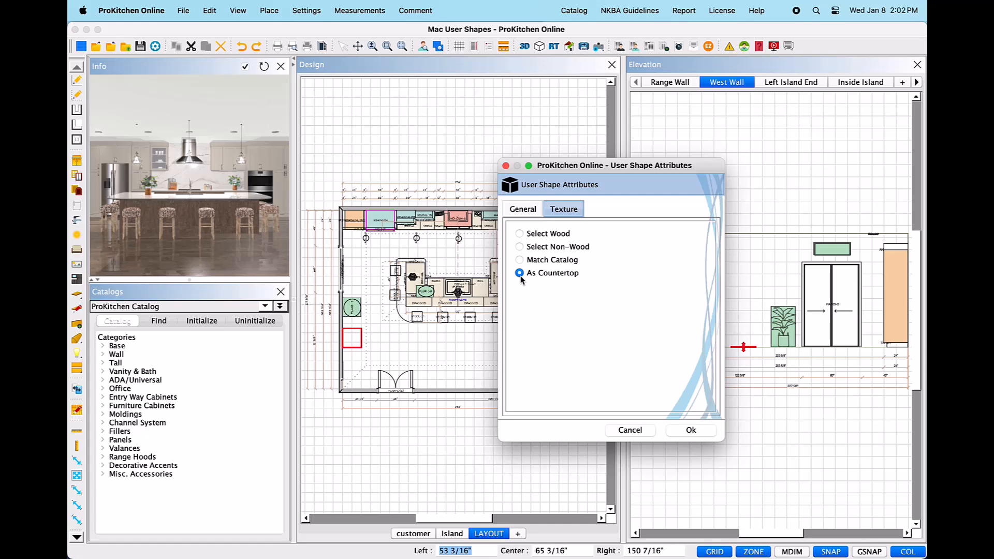
# Set the texture source to Select Non-Wood, leave the transparency at 0, and apply the floor user shape's attributes.
pyautogui.click(519, 247)
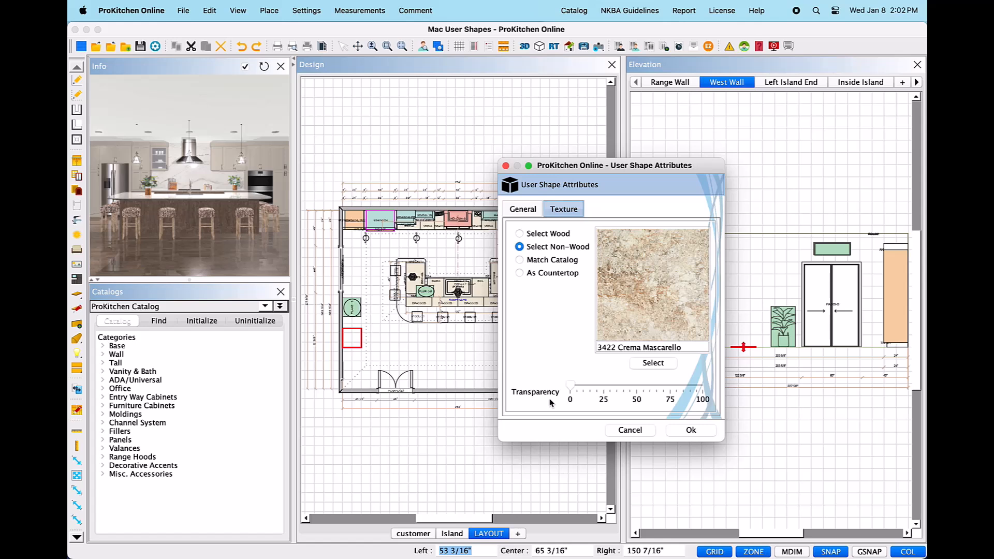
pyautogui.moveTo(570, 386)
pyautogui.mouseDown()
pyautogui.moveTo(671, 386)
pyautogui.moveTo(573, 389)
pyautogui.mouseUp()
pyautogui.click(682, 433)
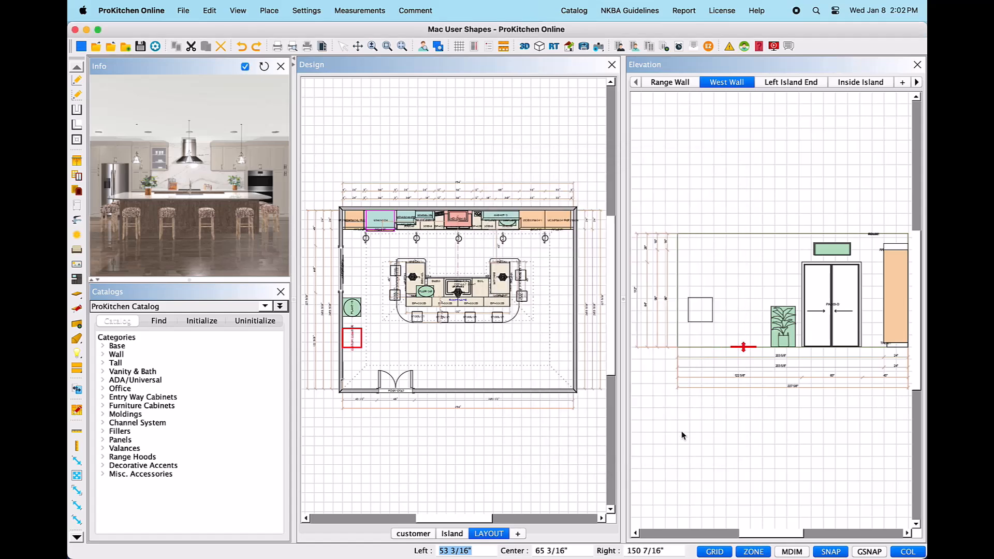
# Use Drag to slide the custom counter shape along the west wall to a left distance of about 49 9/16".
pyautogui.scroll(5, 337, 348)
pyautogui.scroll(3, 337, 348)
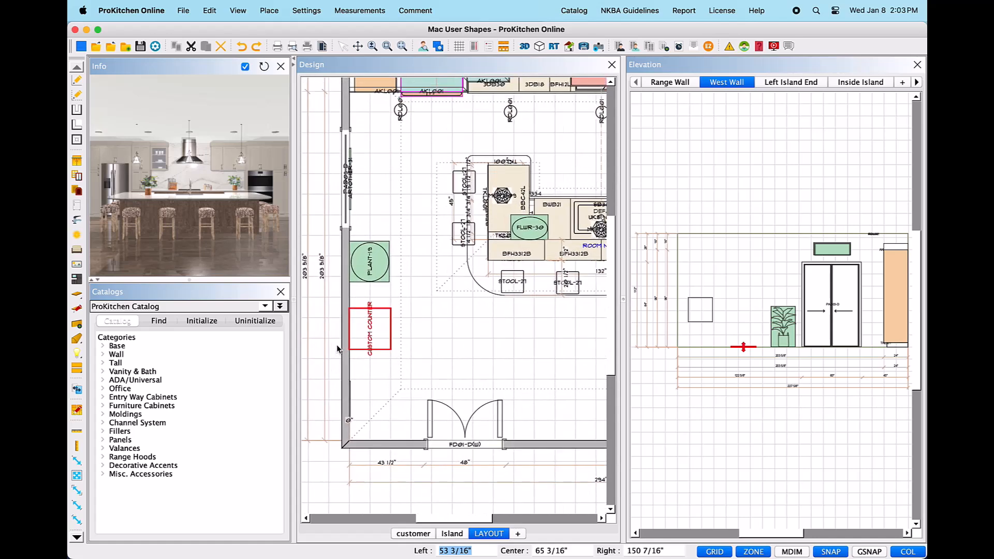
pyautogui.scroll(4, 331, 337)
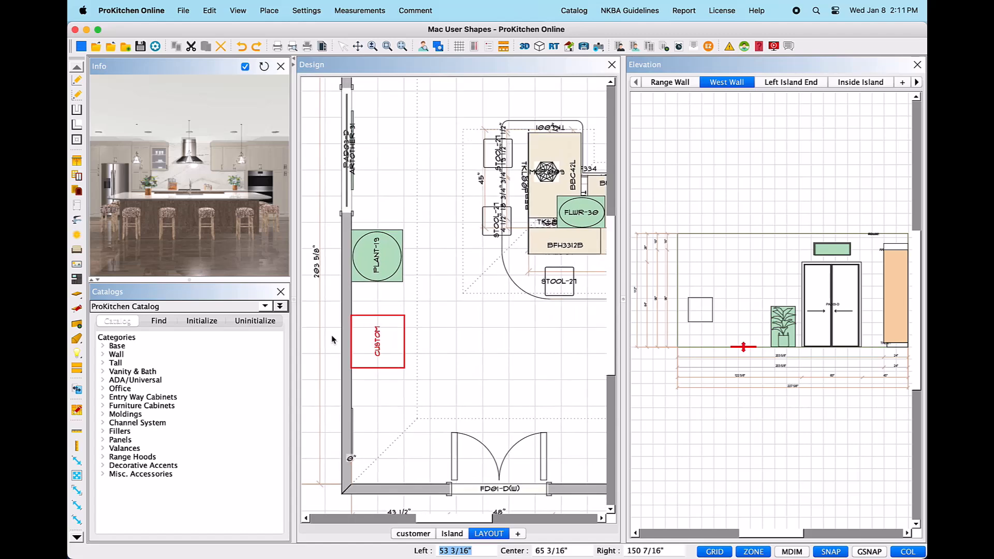
pyautogui.scroll(1, 331, 339)
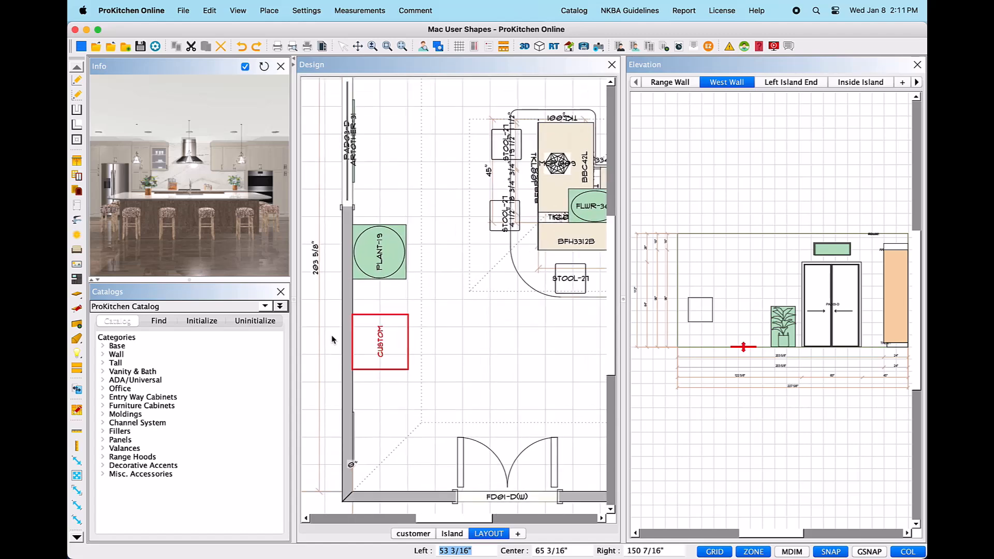
pyautogui.scroll(-1, 332, 336)
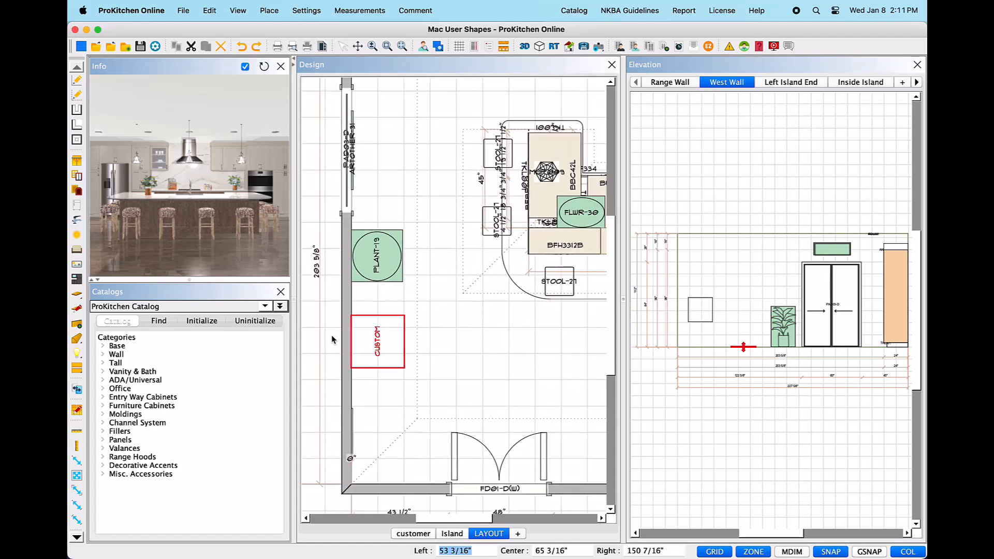
pyautogui.rightClick(390, 337)
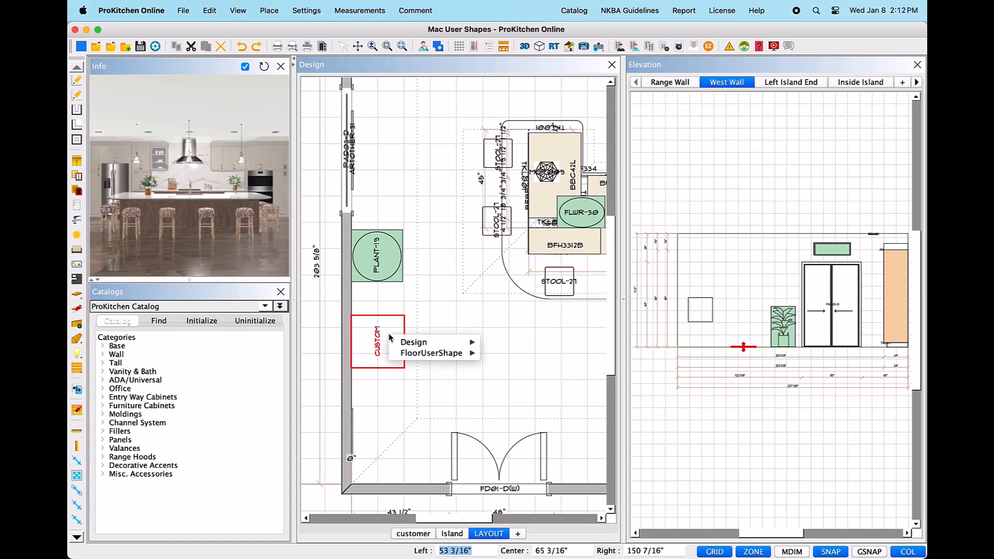
pyautogui.moveTo(419, 354)
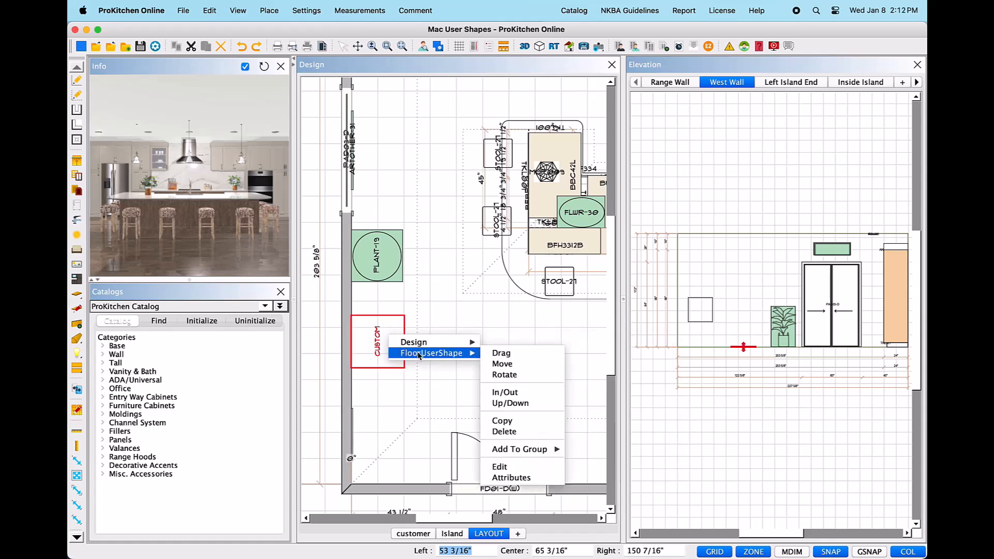
pyautogui.click(501, 353)
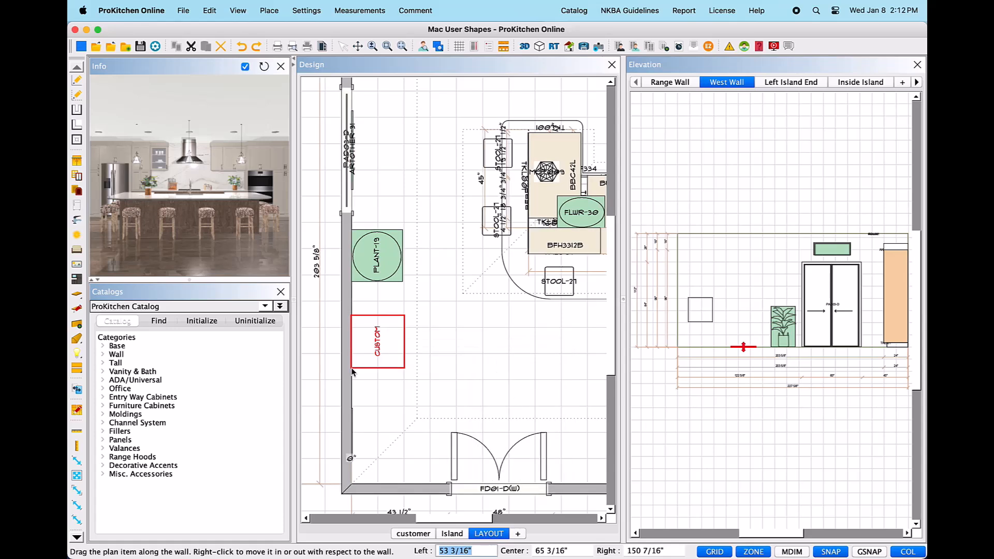
pyautogui.moveTo(352, 370); pyautogui.dragTo(369, 357)
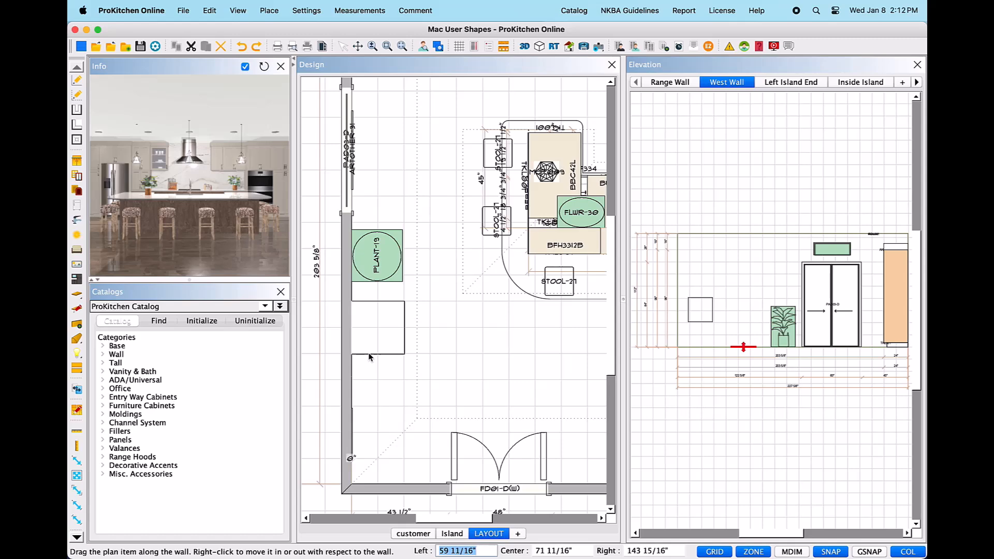
pyautogui.moveTo(369, 355); pyautogui.dragTo(369, 356)
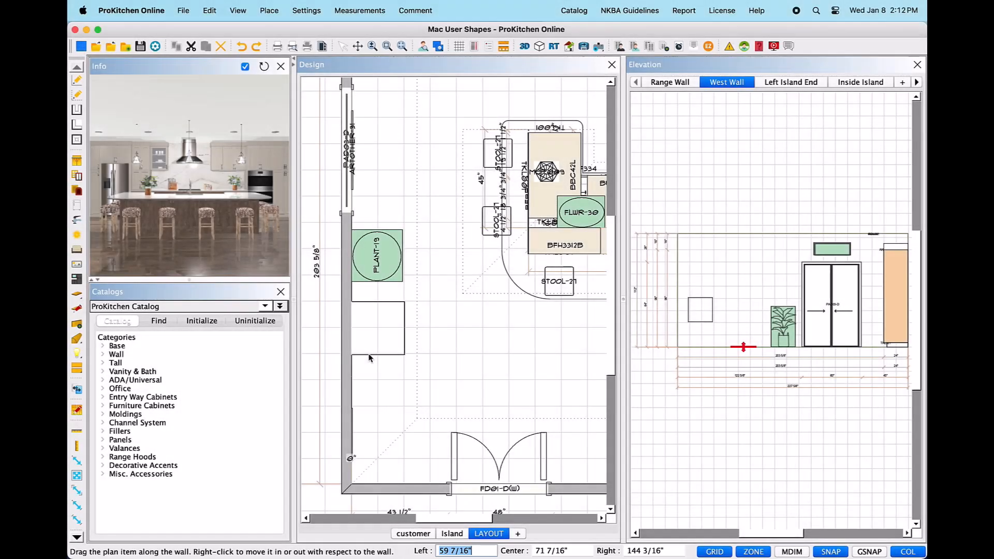
pyautogui.press('Tab')
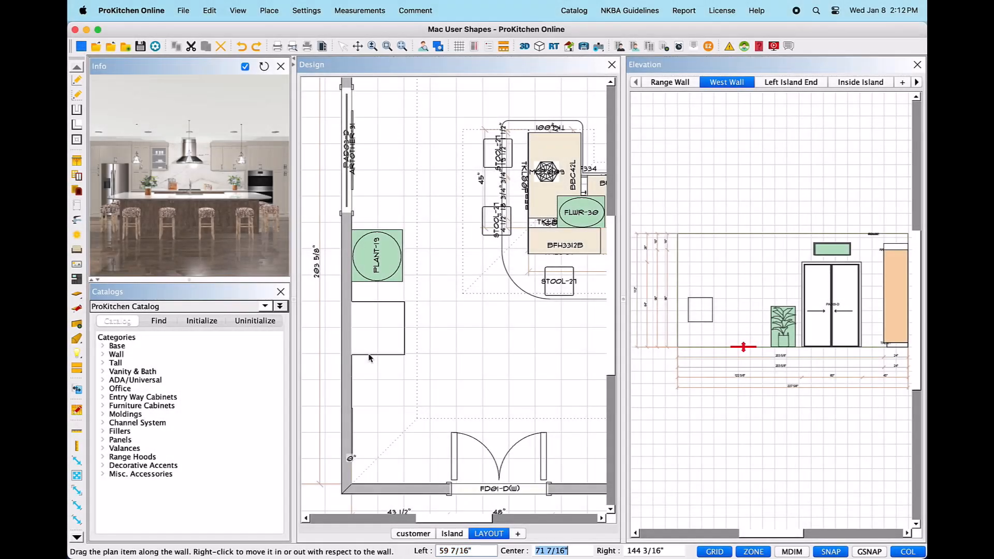
pyautogui.press('Tab')
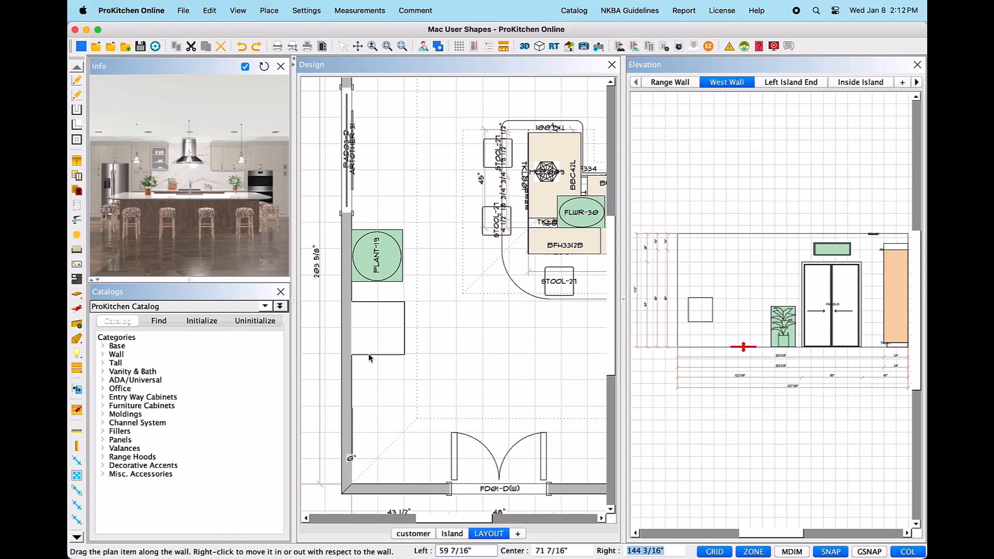
pyautogui.press('Tab')
pyautogui.moveTo(368, 357); pyautogui.dragTo(366, 379)
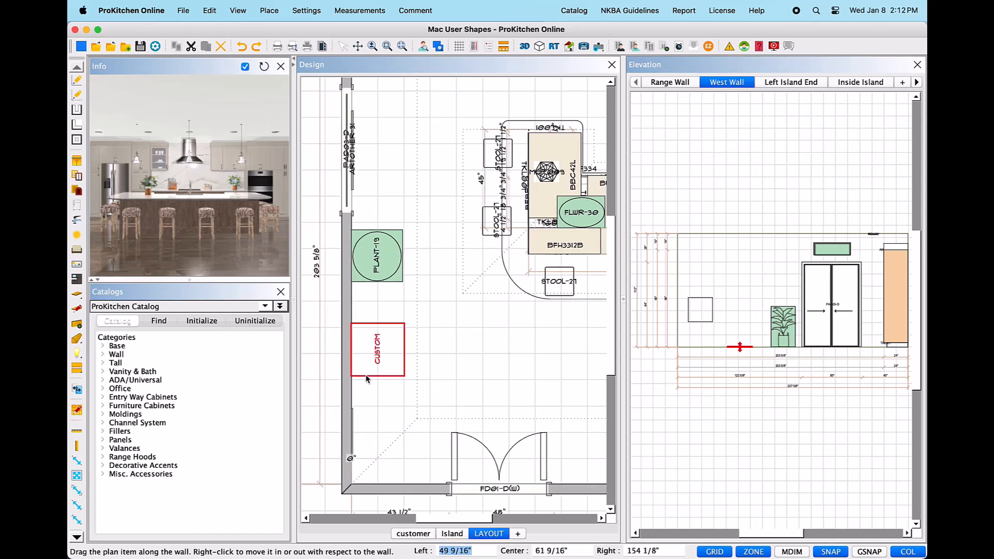
# Use Move to place the custom counter shape against the west wall at a left distance of about 52 11/16".
pyautogui.rightClick(388, 348)
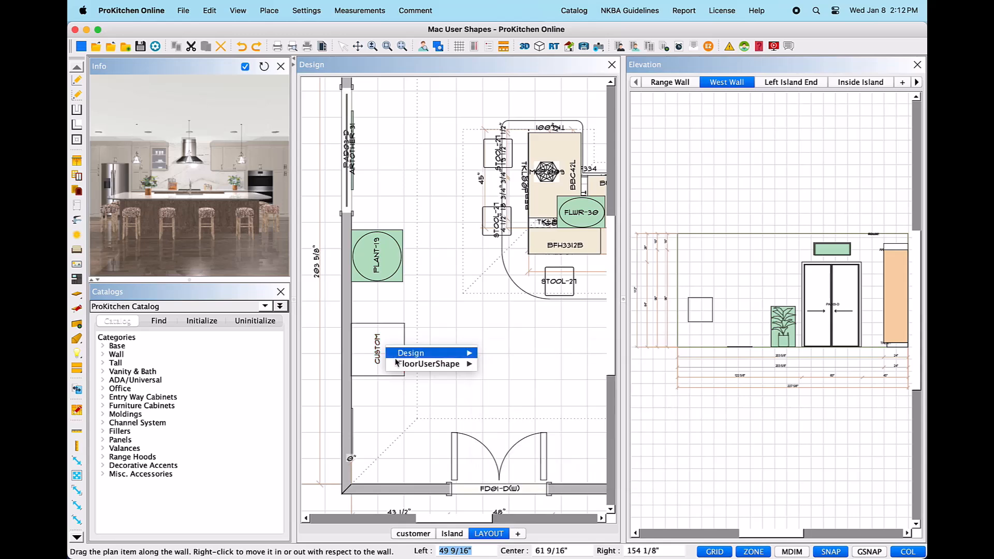
pyautogui.moveTo(435, 364)
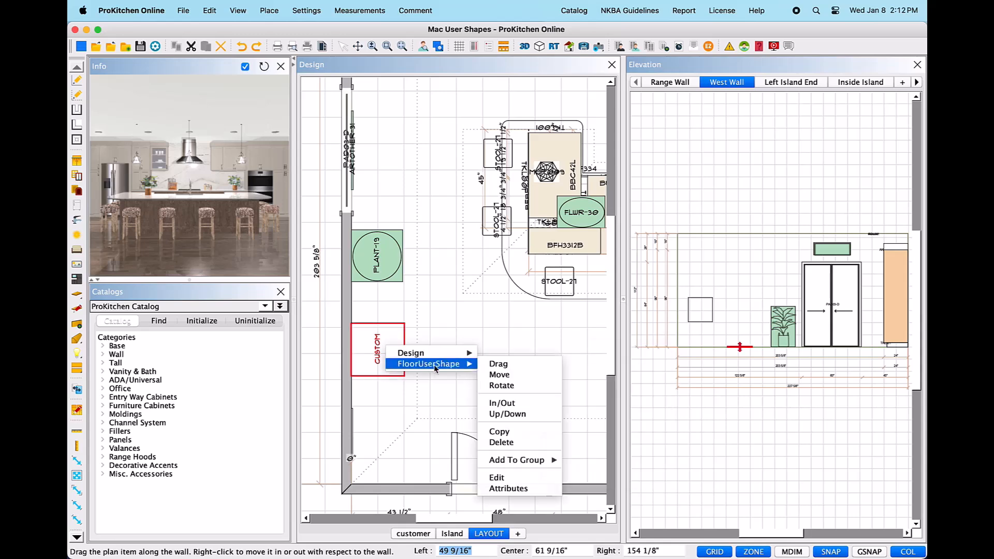
pyautogui.click(533, 379)
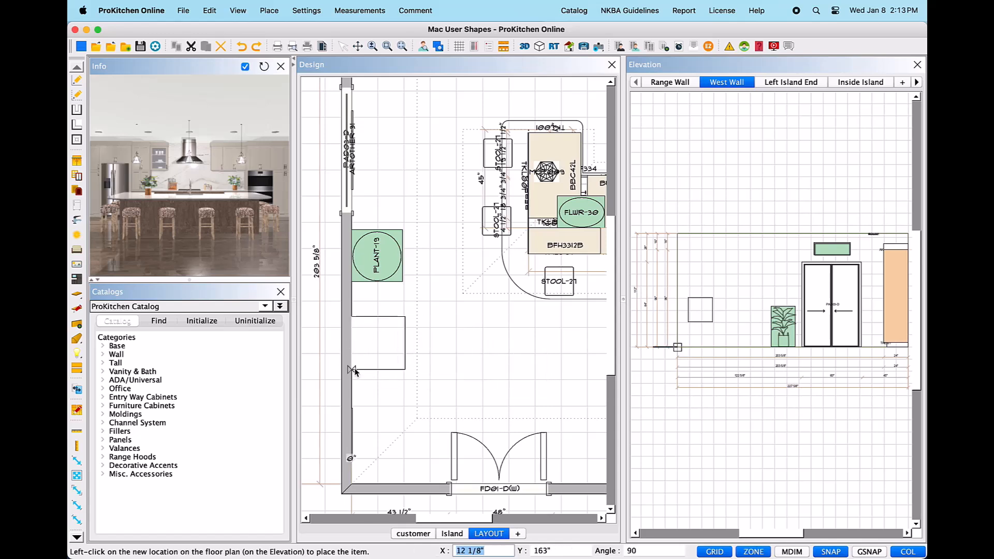
pyautogui.click(379, 372)
# Use Rotate on the custom counter shape and set its angle to 90 degrees.
pyautogui.rightClick(388, 358)
pyautogui.moveTo(445, 375)
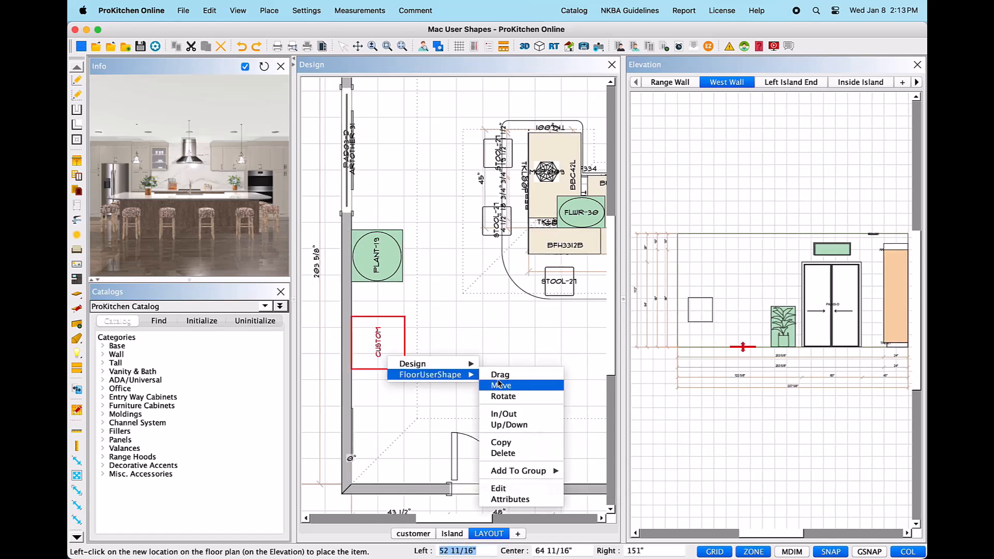
pyautogui.click(524, 397)
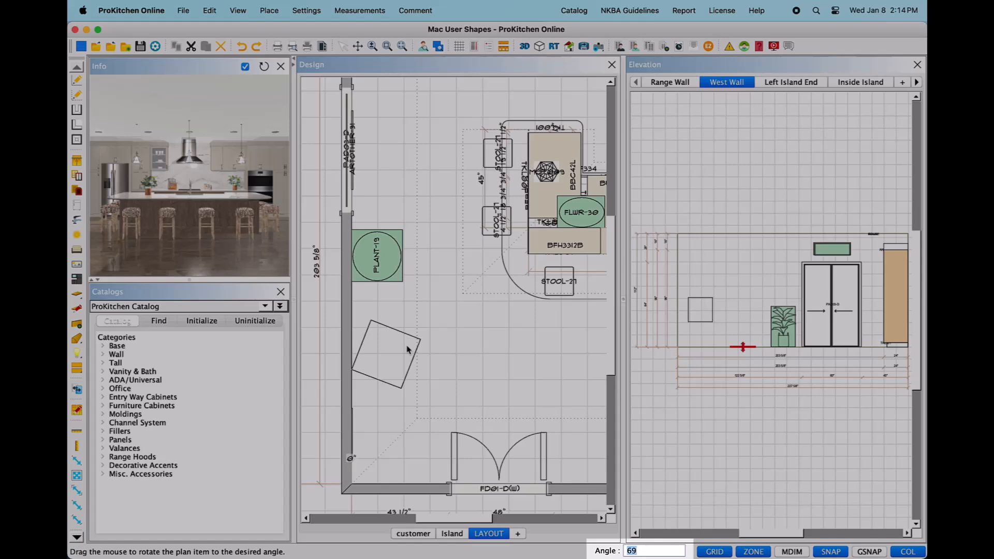
pyautogui.write('90')
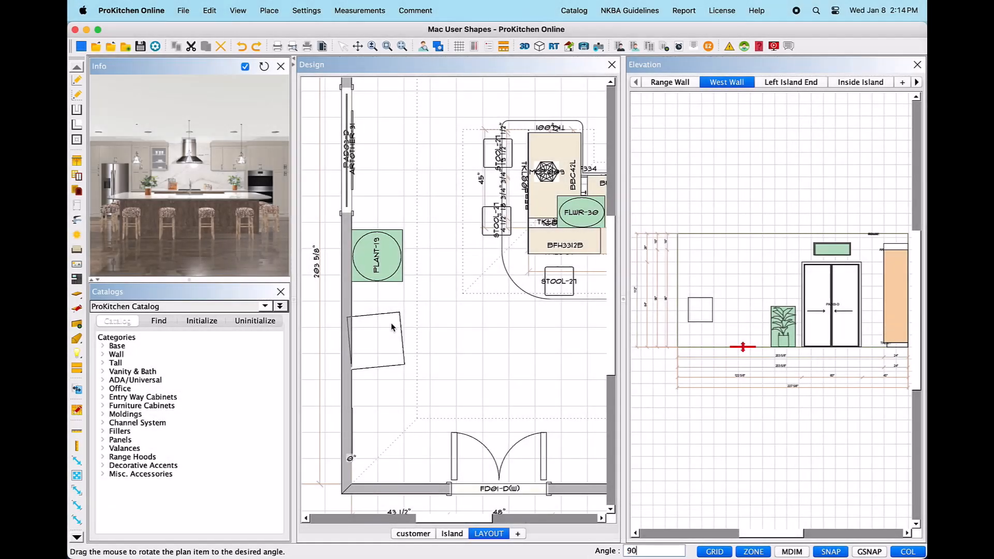
pyautogui.press('Return')
# Use In/Out on the custom counter shape and accept a back distance of 0" from the wall.
pyautogui.rightClick(391, 325)
pyautogui.moveTo(434, 343)
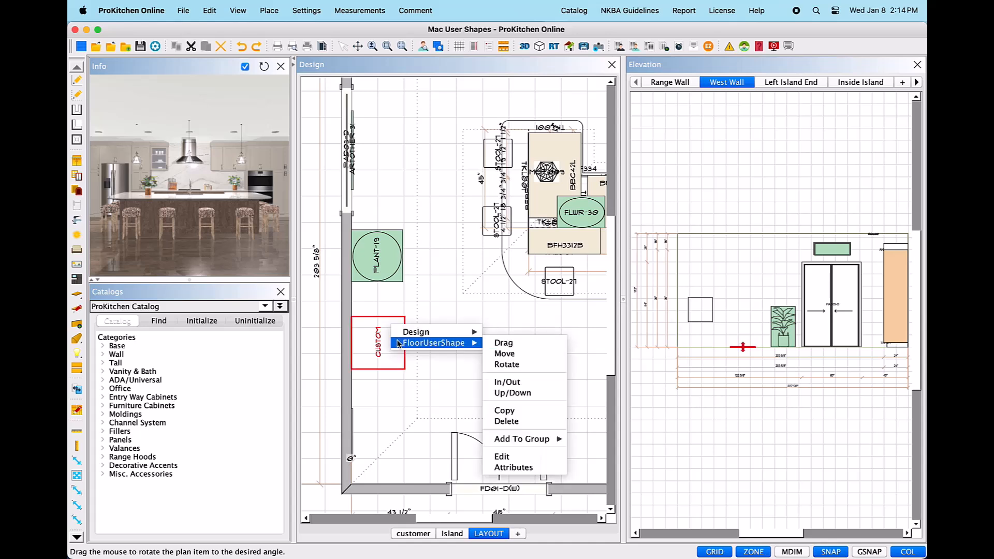
pyautogui.click(542, 386)
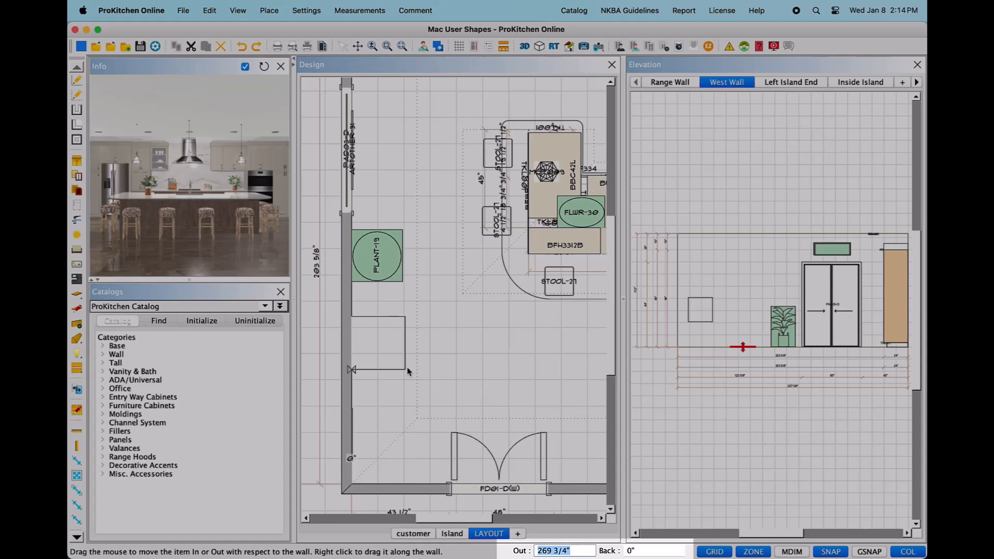
pyautogui.press('Tab')
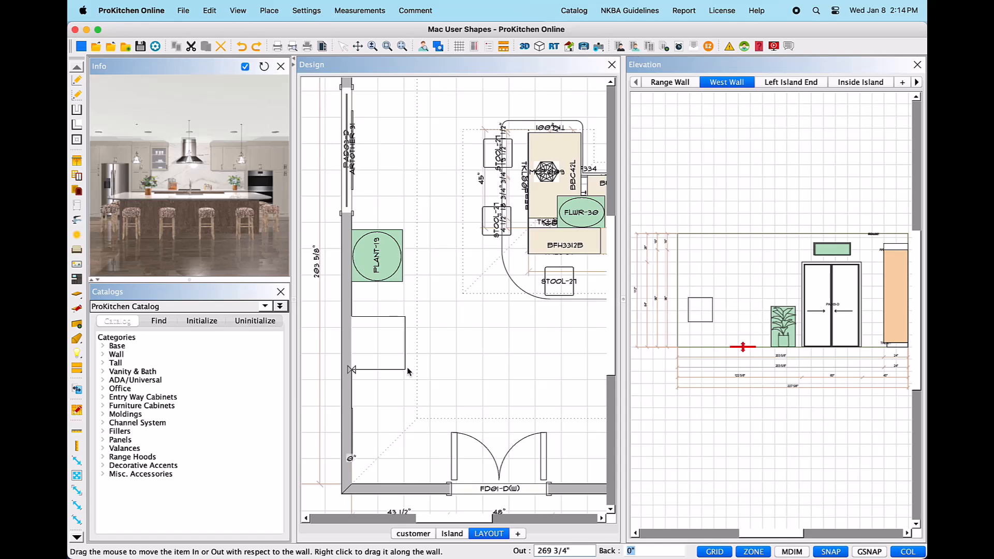
pyautogui.press('Return')
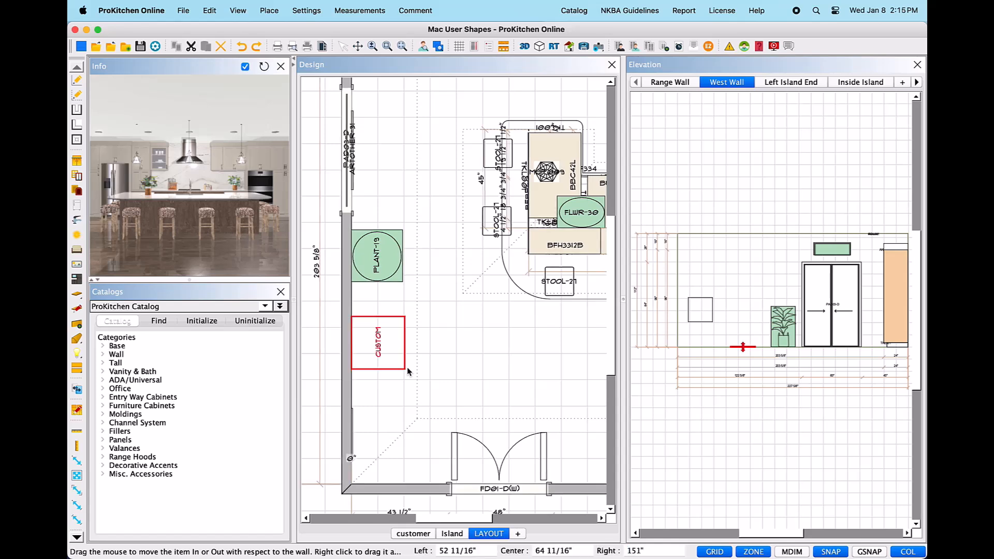
# Try to raise the custom counter shape with Up/Down to a bottom height of 30".
pyautogui.rightClick(389, 344)
pyautogui.moveTo(448, 366)
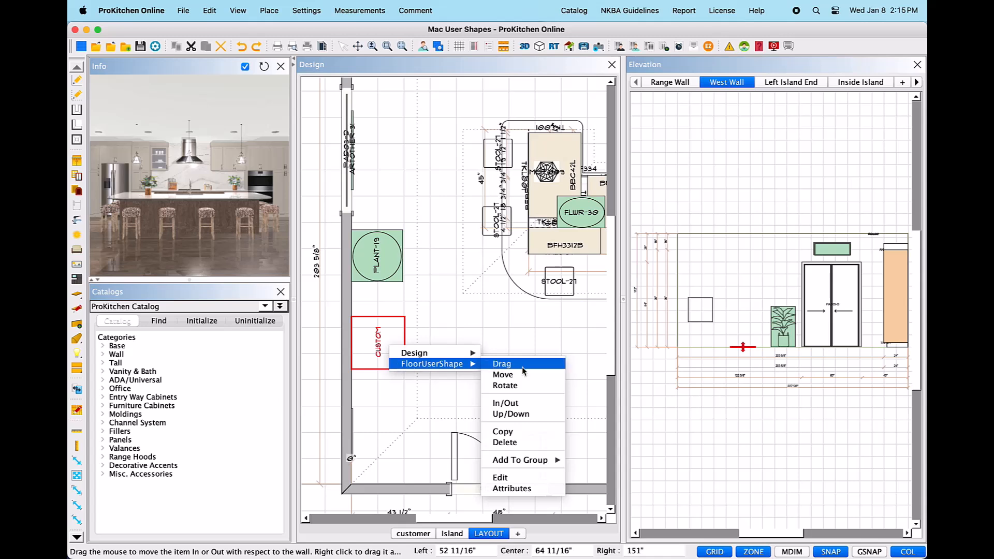
pyautogui.click(533, 413)
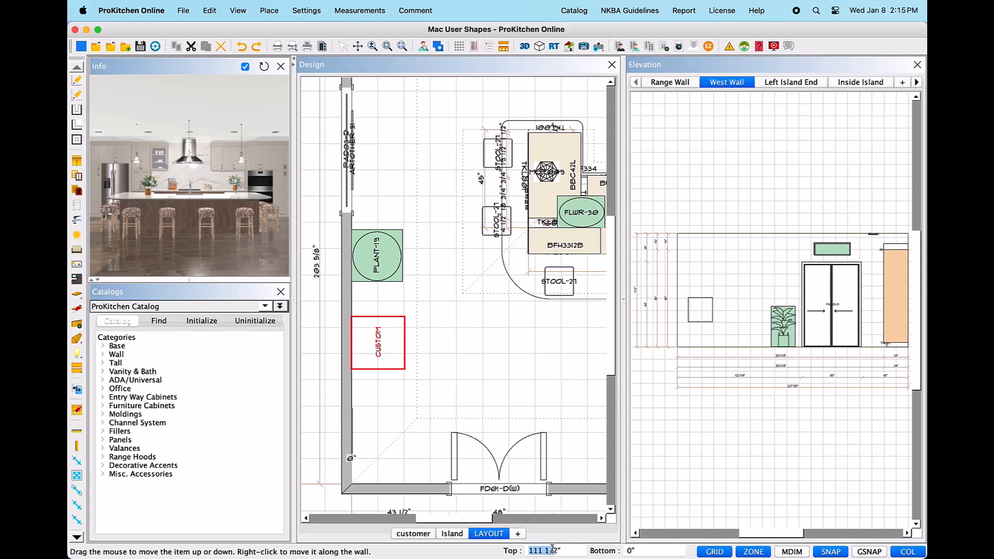
pyautogui.moveTo(527, 547); pyautogui.dragTo(575, 545)
pyautogui.click(641, 550)
pyautogui.write('30')
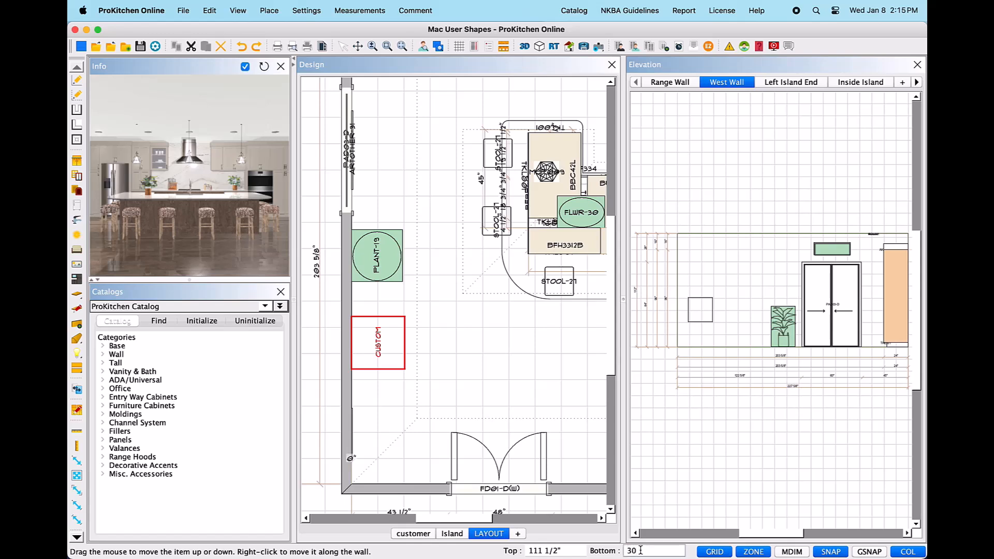
pyautogui.press('Tab')
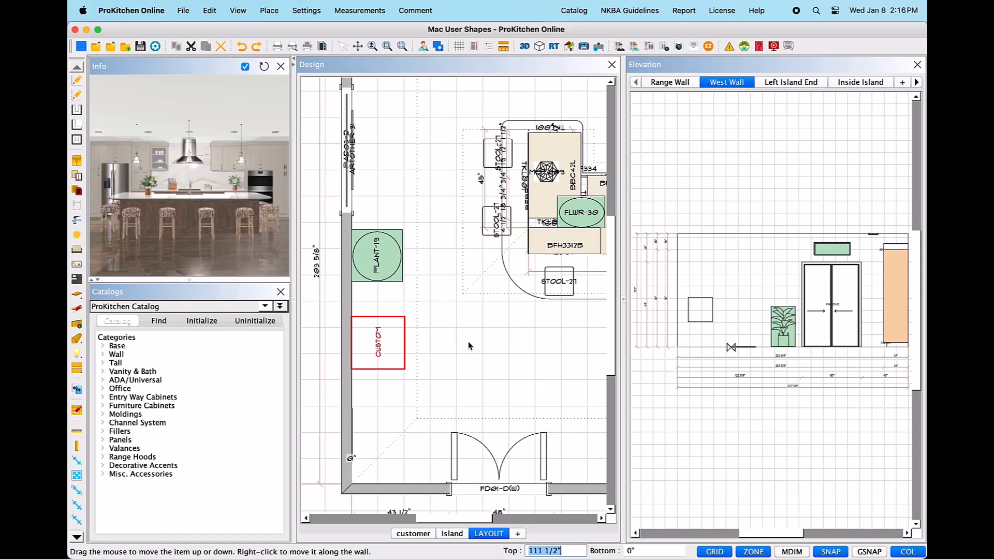
# Set the bottom height of the square wall user shape on the west wall to 30".
pyautogui.click(699, 316)
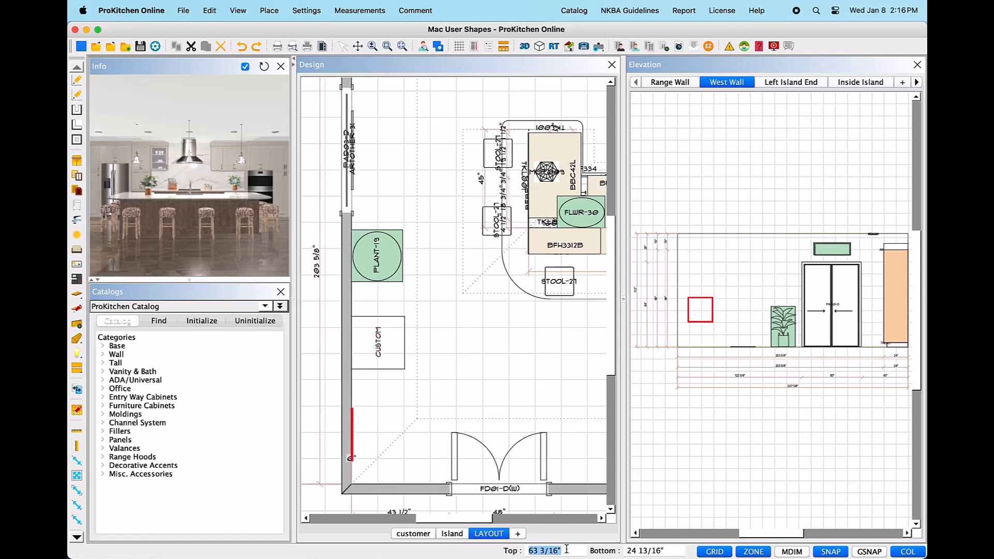
pyautogui.press('Tab')
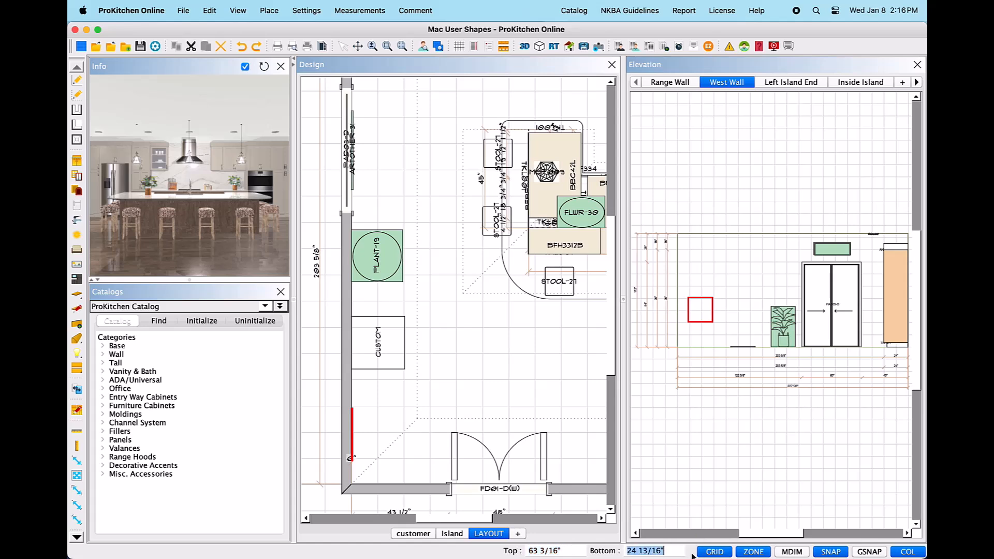
pyautogui.write('30')
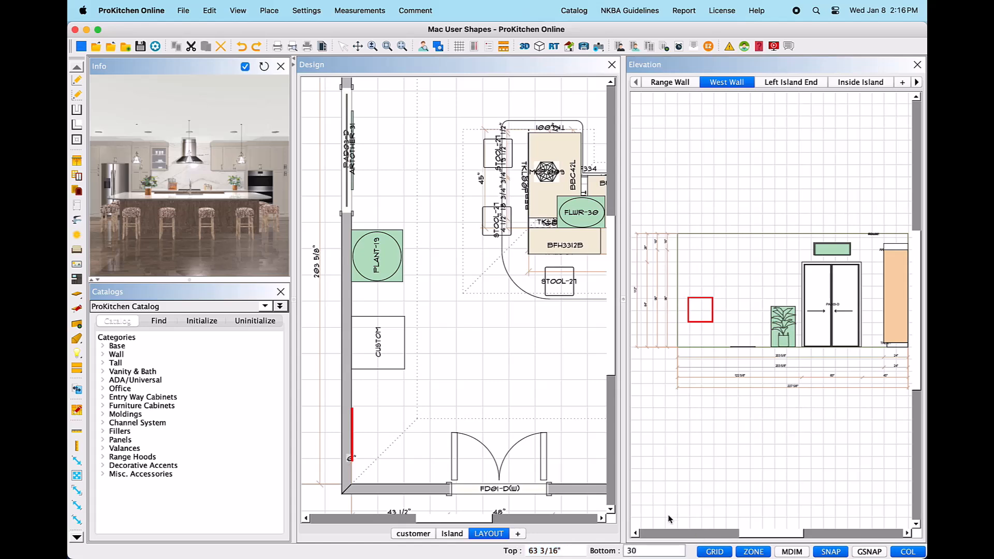
pyautogui.press('Return')
pyautogui.scroll(2, 697, 305)
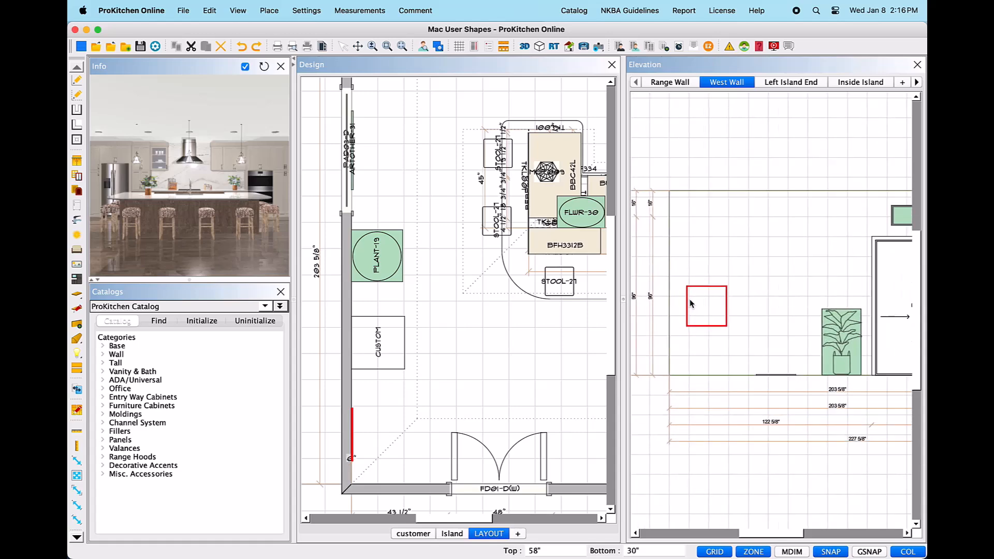
# Copy the custom counter shape and paste the duplicate against the west wall near the corner, at a left distance of about 13 3/8".
pyautogui.rightClick(384, 347)
pyautogui.moveTo(440, 363)
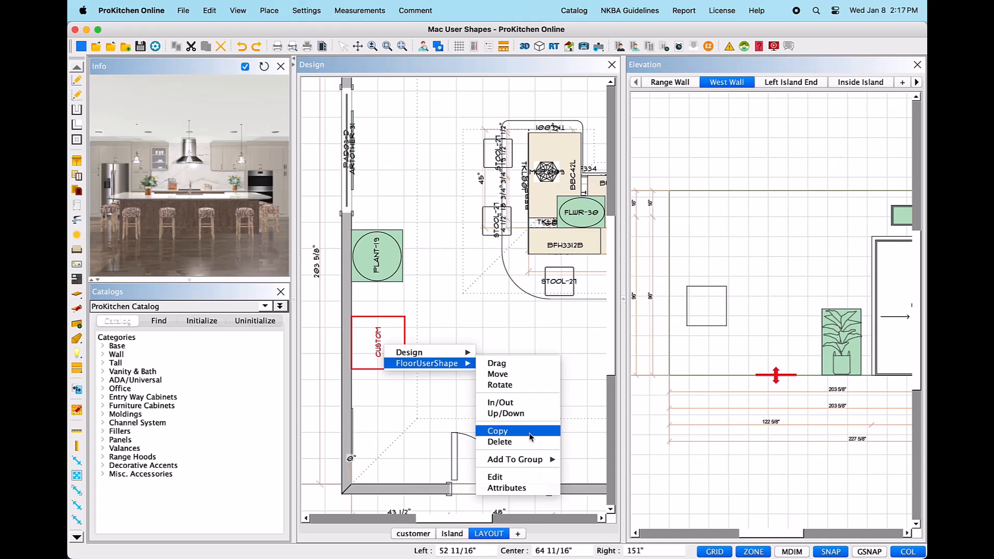
pyautogui.click(530, 436)
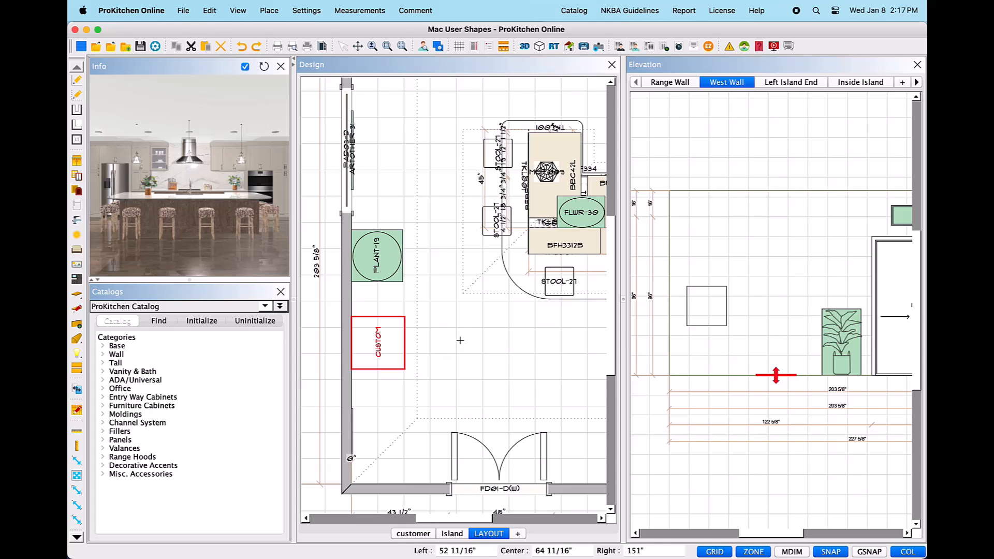
pyautogui.press('super+v')
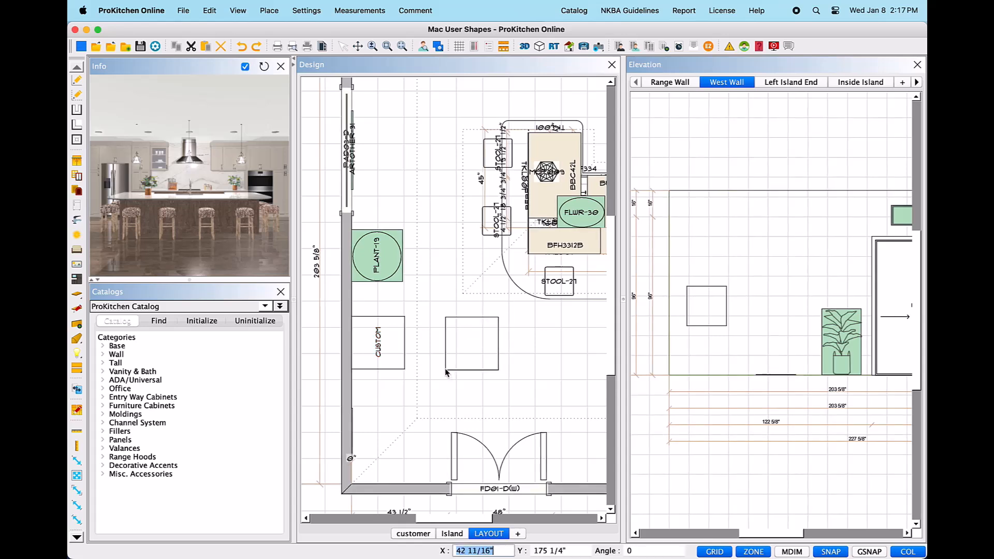
pyautogui.click(362, 457)
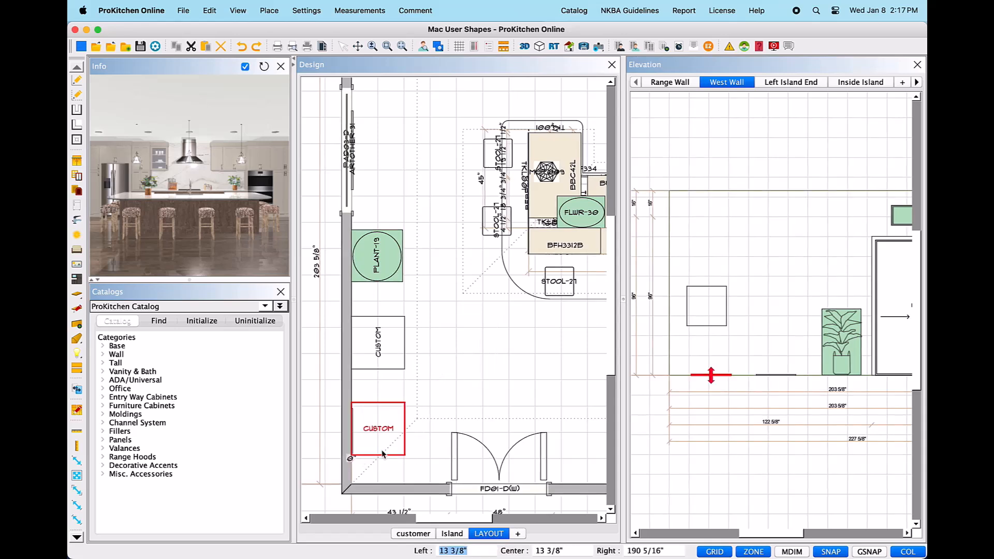
pyautogui.click(429, 417)
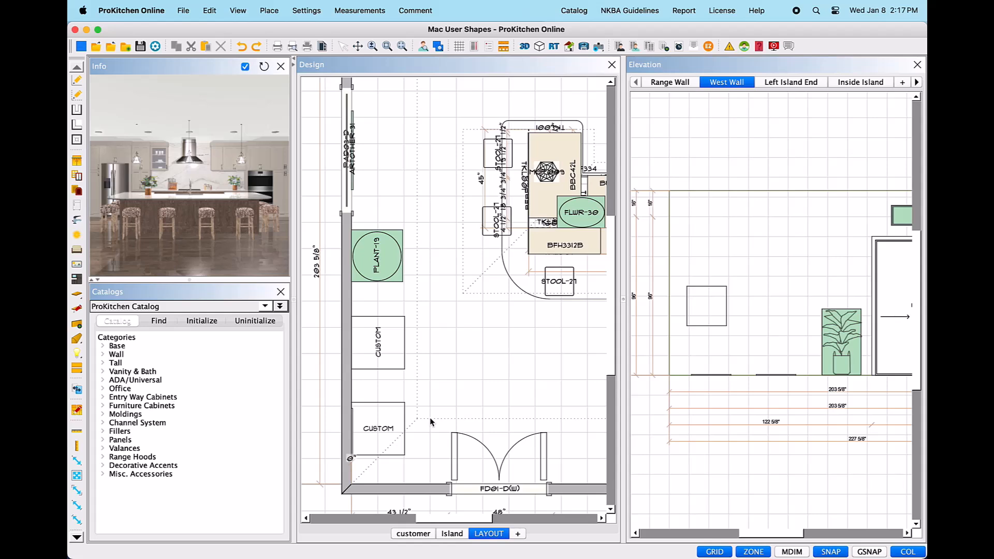
# Delete the duplicate custom counter shape near the corner of the west wall.
pyautogui.click(399, 446)
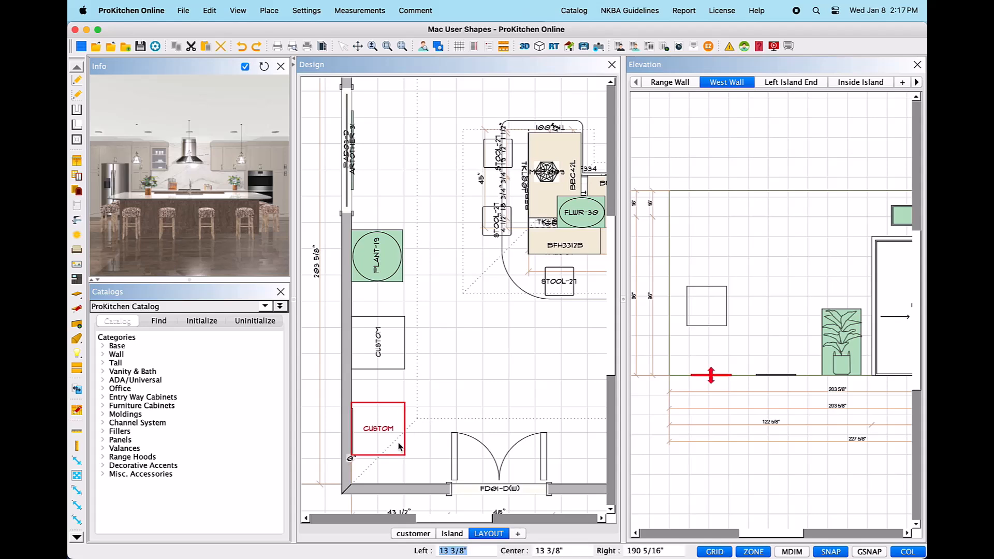
pyautogui.rightClick(399, 446)
pyautogui.moveTo(414, 461)
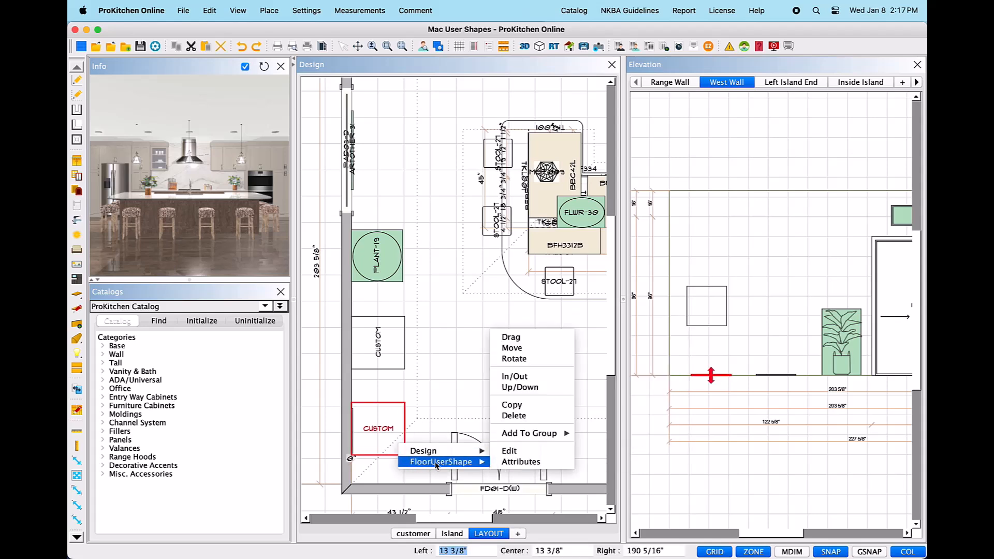
pyautogui.click(536, 417)
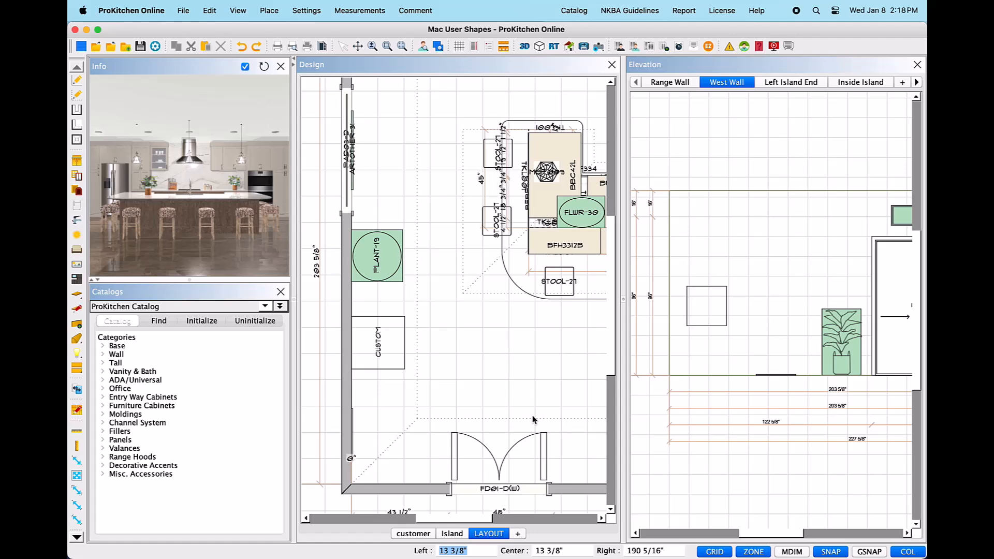
# Create a new group from the custom counter shape and name it Custom Group.
pyautogui.rightClick(394, 358)
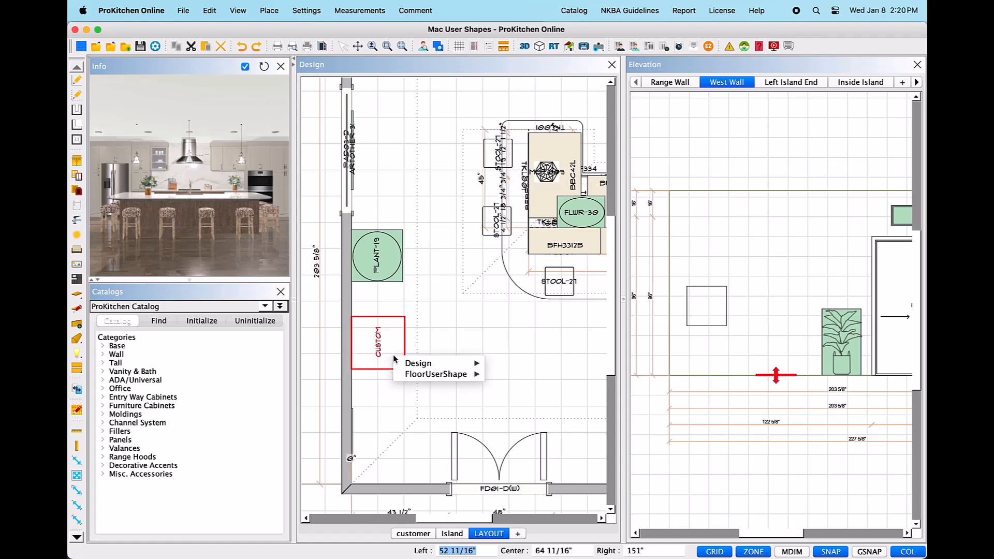
pyautogui.moveTo(435, 373)
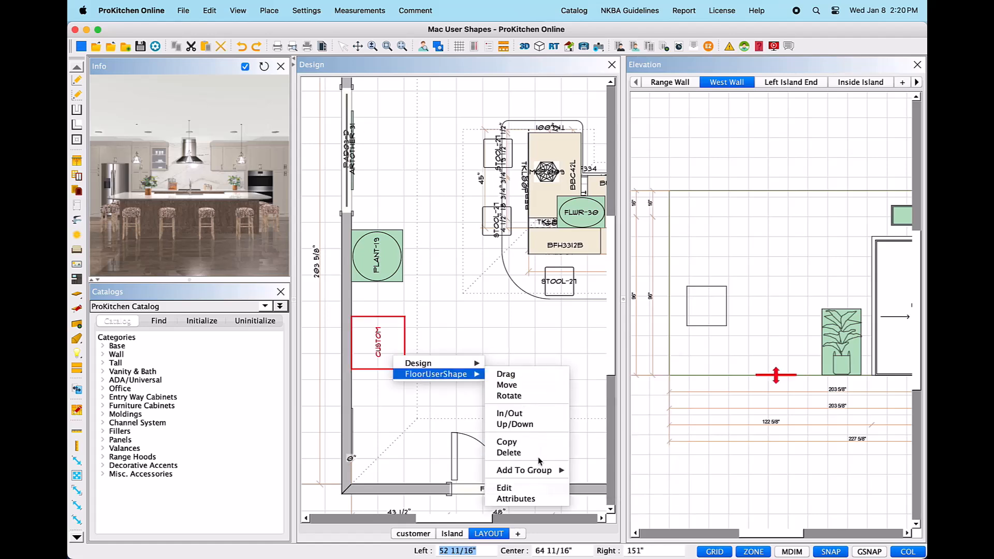
pyautogui.moveTo(542, 471)
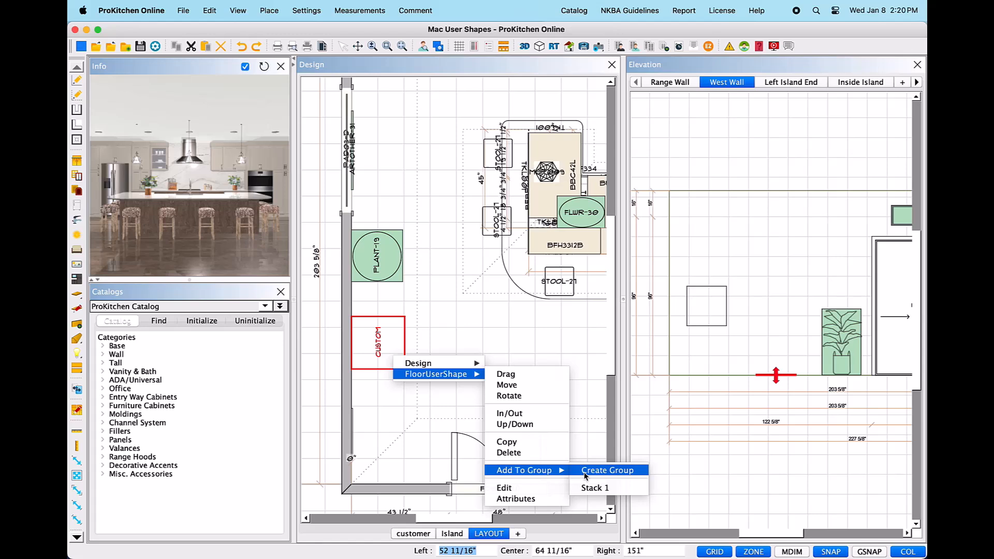
pyautogui.click(641, 473)
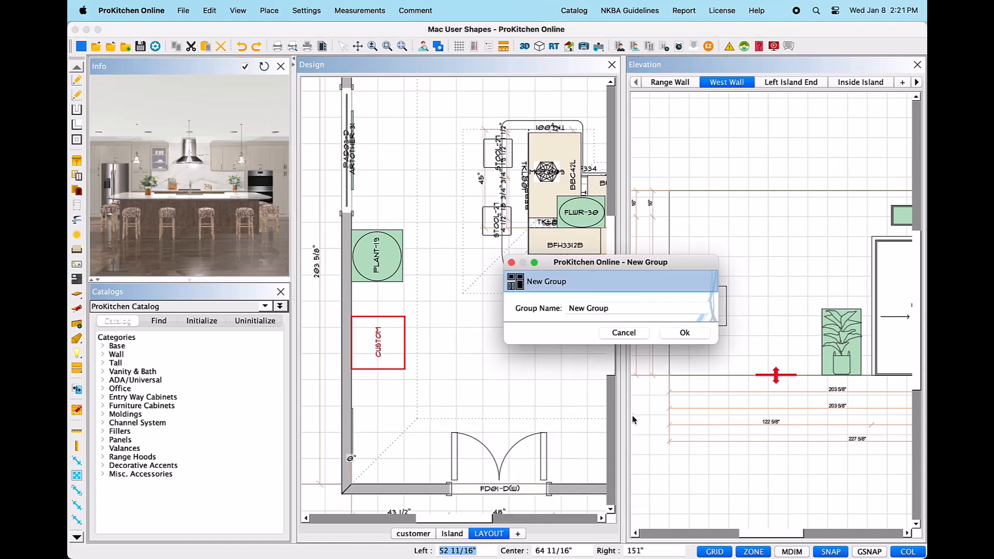
pyautogui.moveTo(605, 308); pyautogui.dragTo(566, 309)
pyautogui.write('Custom Group')
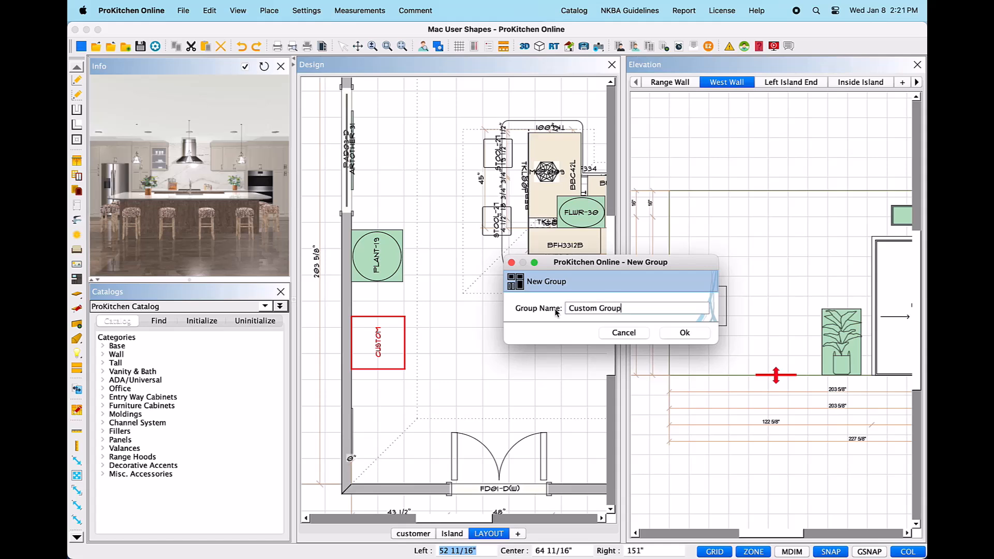
# Add the PLANT-19 item on the west wall to Custom Group.
pyautogui.rightClick(386, 255)
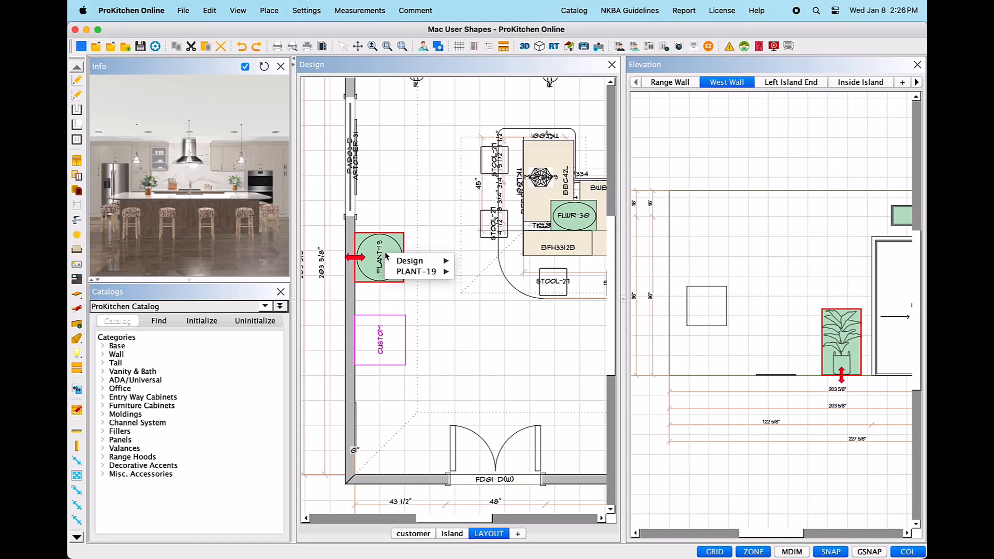
pyautogui.moveTo(398, 273)
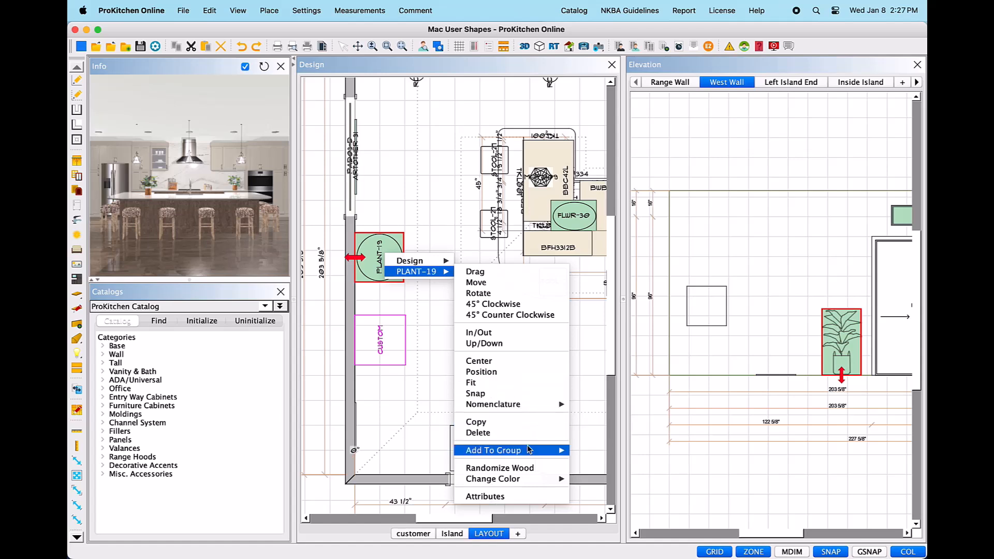
pyautogui.moveTo(530, 453)
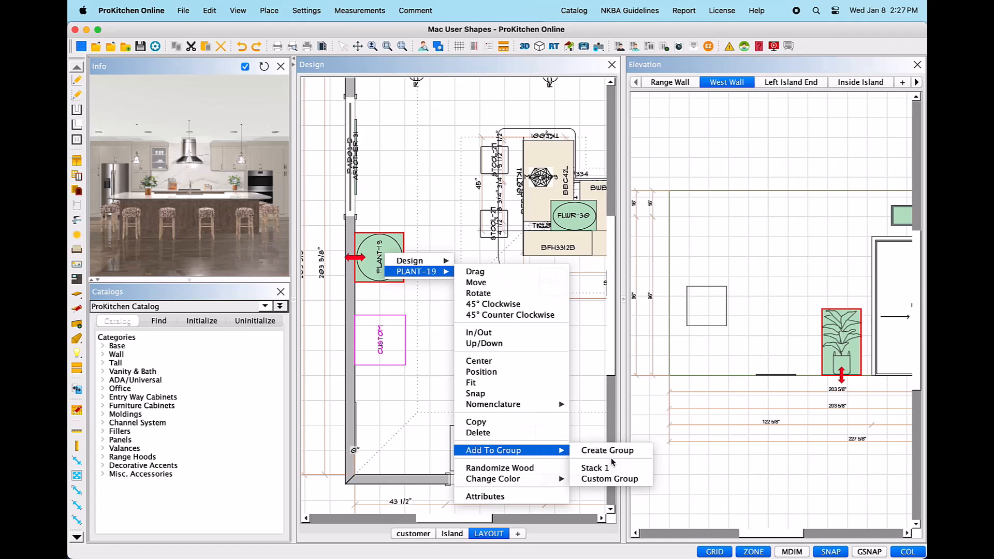
pyautogui.click(644, 485)
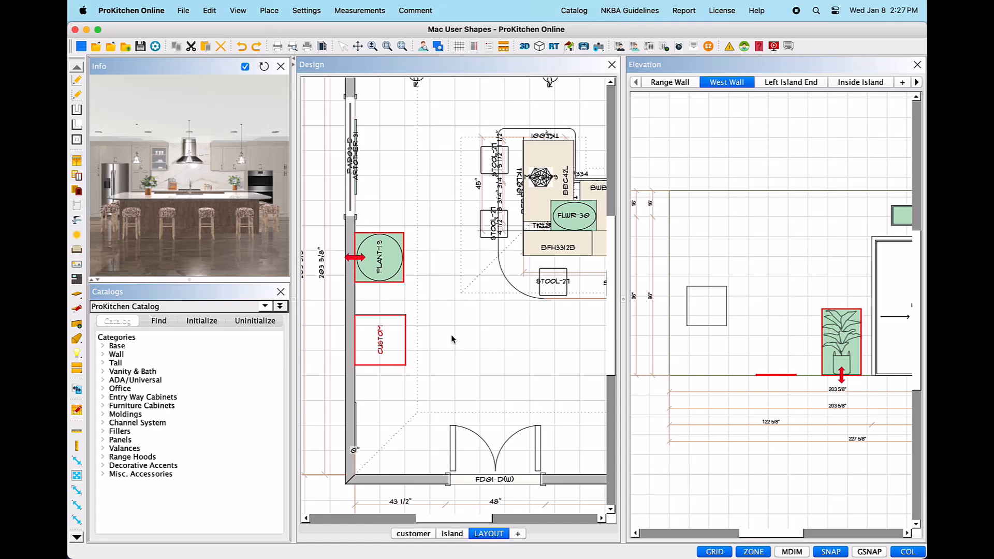
pyautogui.click(388, 298)
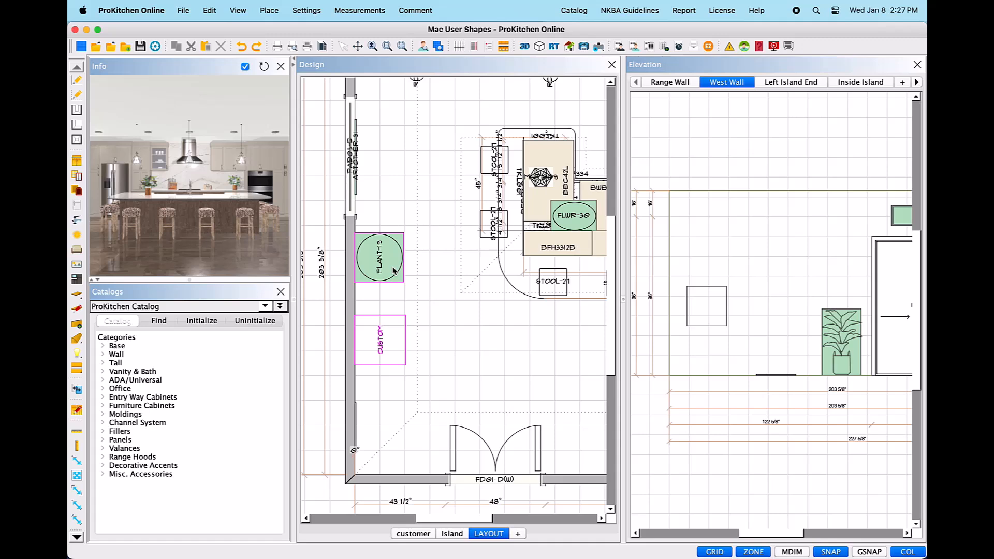
# Remove the custom counter shape from Custom Group with Delete From Group.
pyautogui.rightClick(397, 353)
pyautogui.moveTo(407, 369)
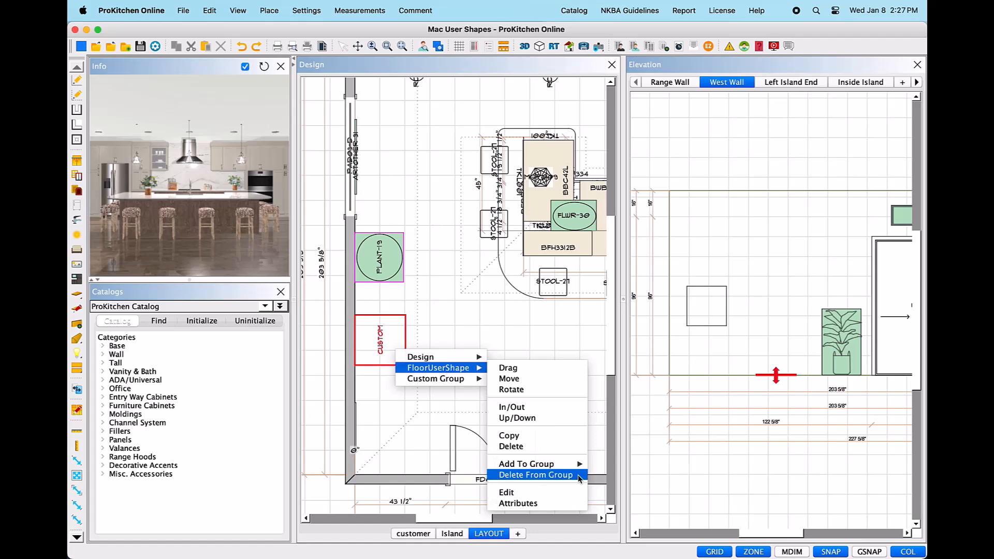
pyautogui.click(533, 475)
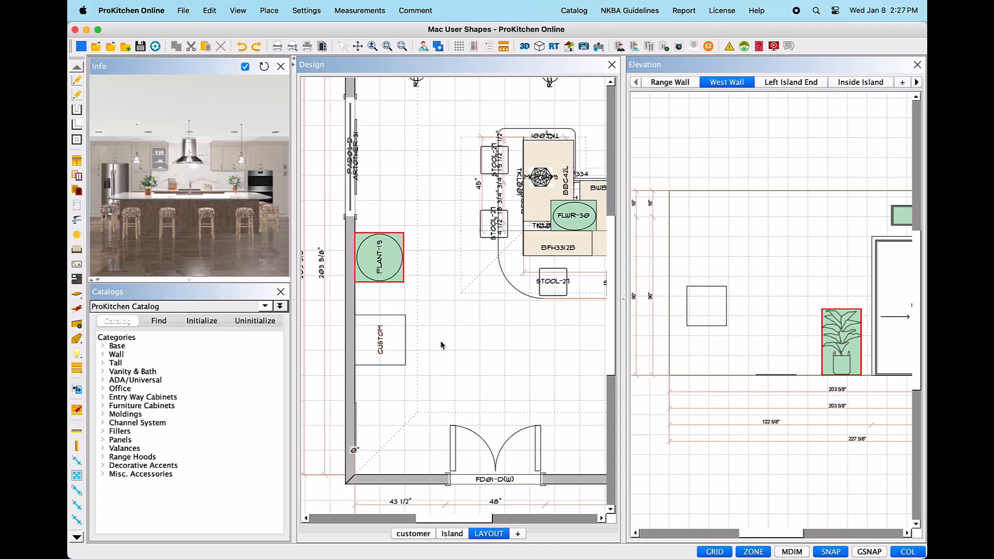
pyautogui.click(393, 339)
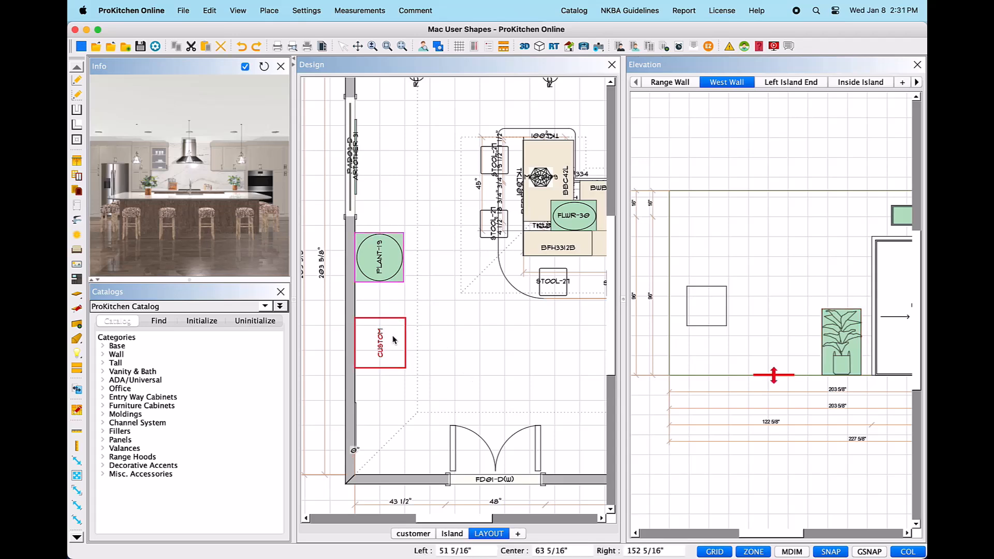
pyautogui.rightClick(393, 339)
pyautogui.moveTo(435, 355)
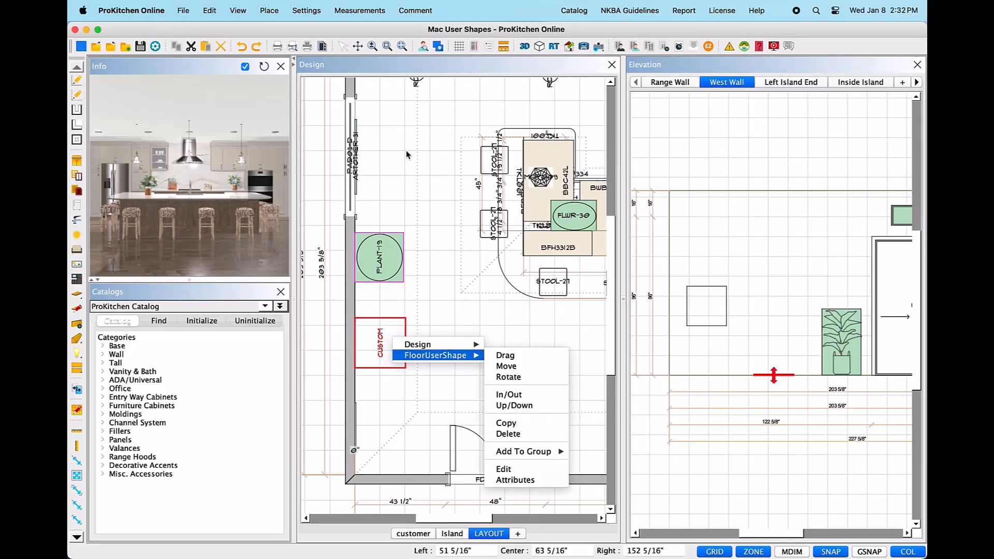
pyautogui.click(712, 310)
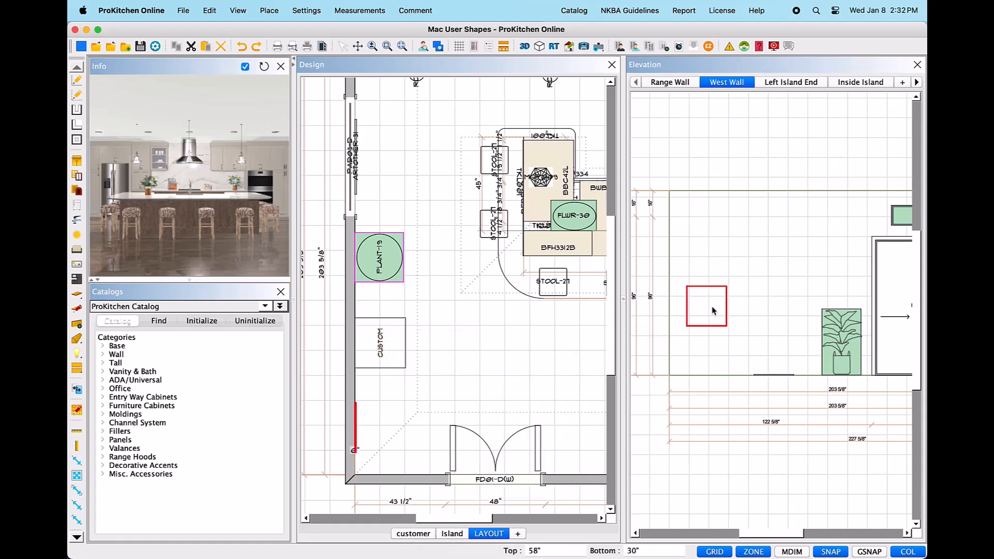
pyautogui.rightClick(712, 311)
pyautogui.moveTo(724, 326)
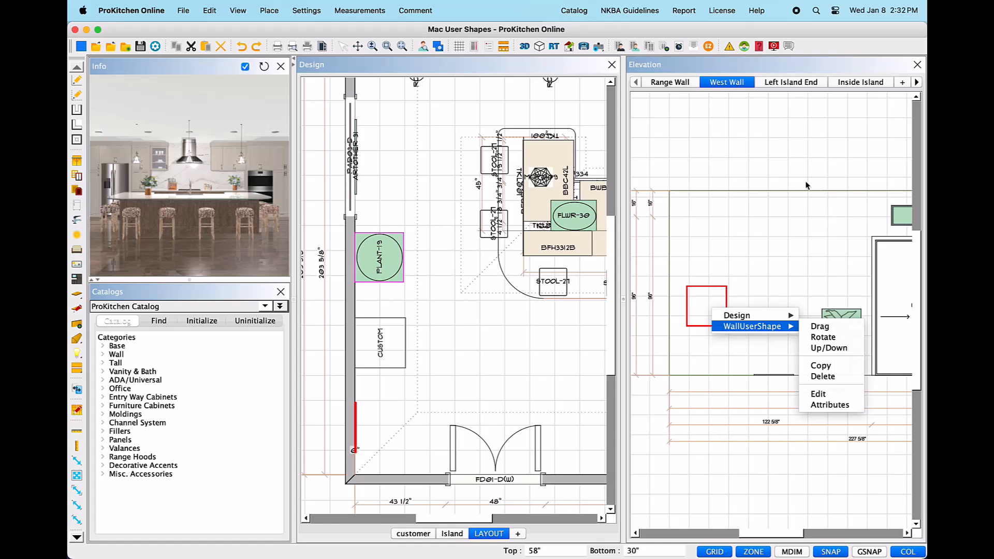
# Edit the custom floor shape on the west wall, moving its room-side edge farther into the room and its lower corner outward.
pyautogui.rightClick(394, 345)
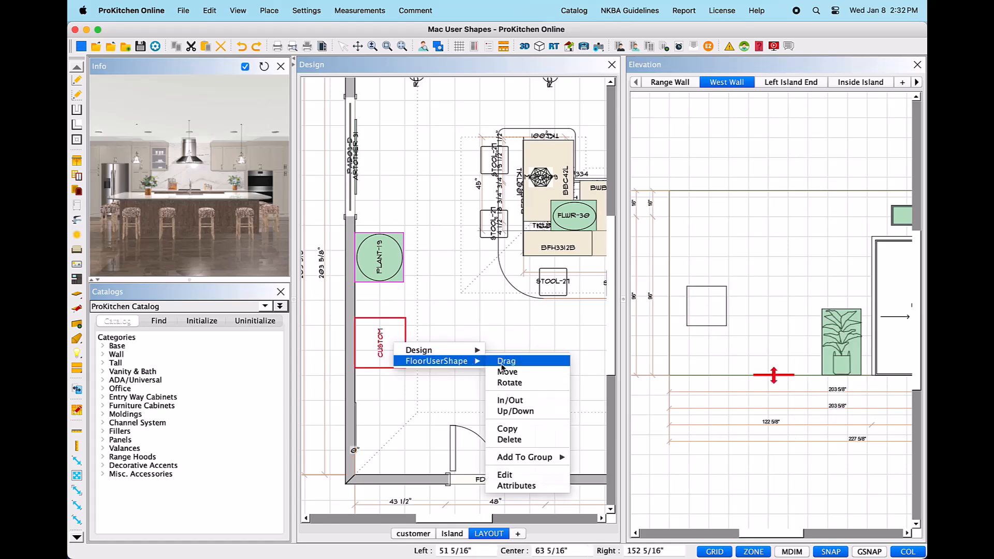
pyautogui.click(526, 475)
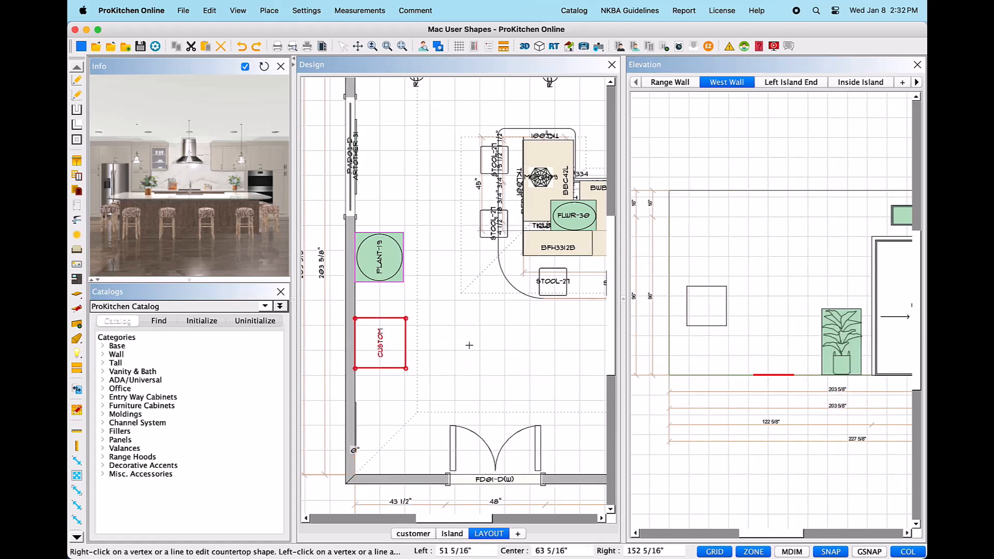
pyautogui.scroll(5, 469, 345)
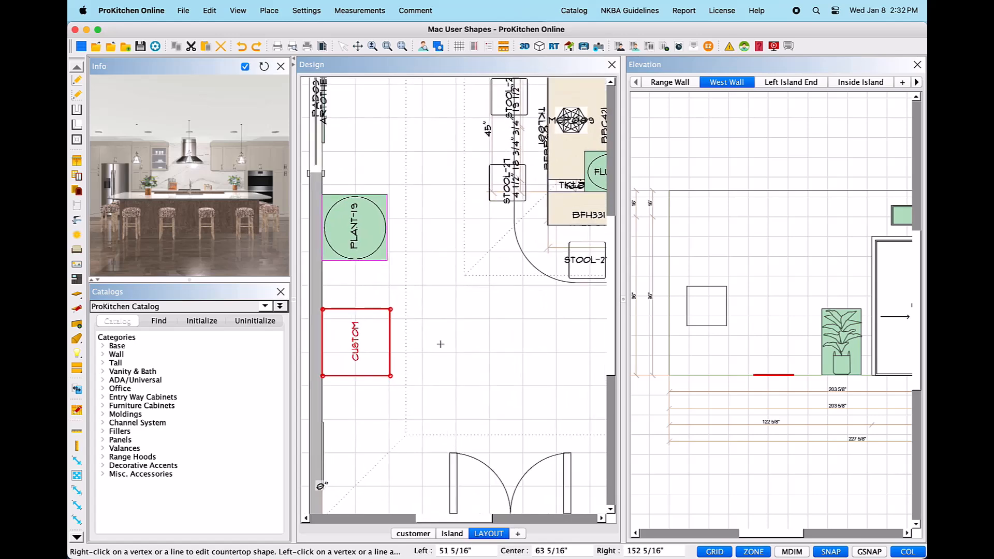
pyautogui.scroll(1, 414, 337)
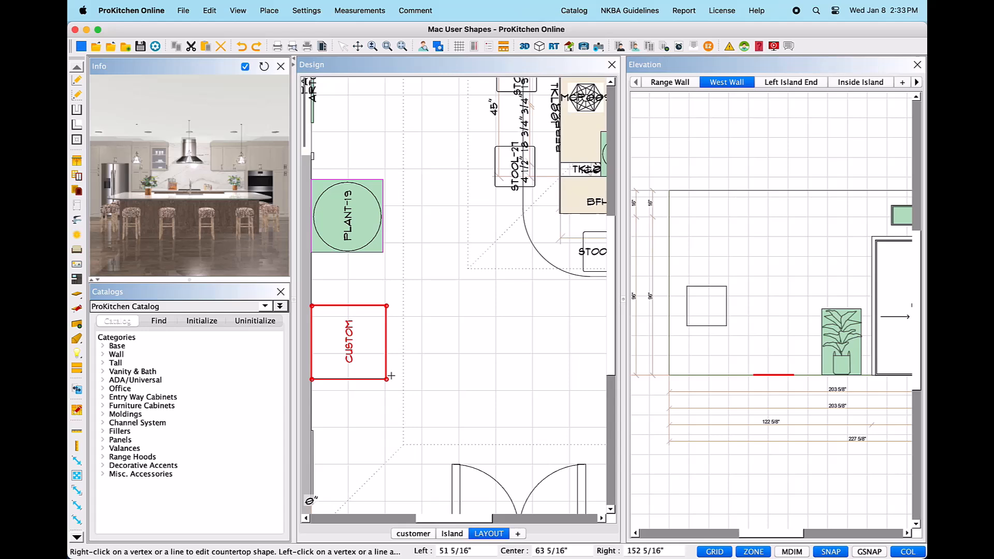
pyautogui.click(386, 337)
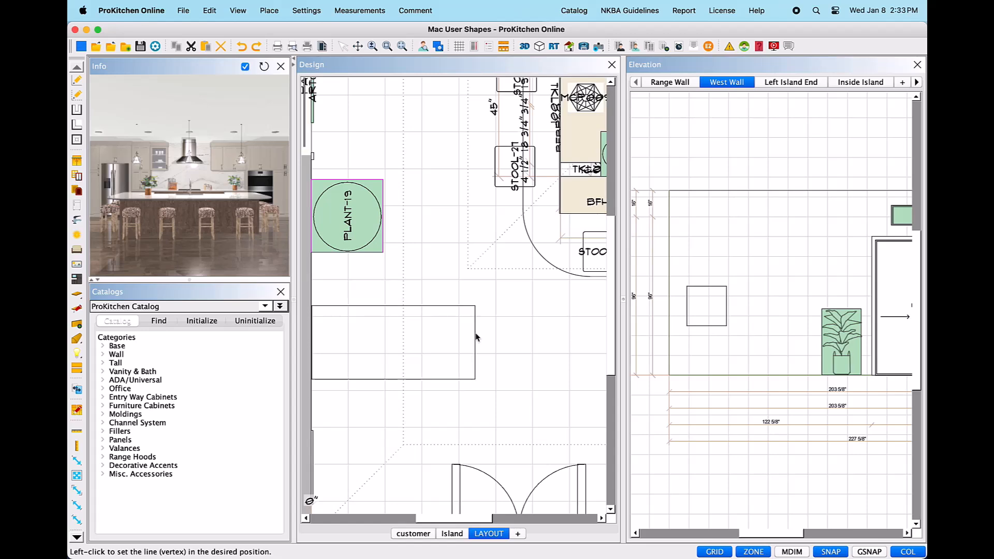
pyautogui.click(480, 335)
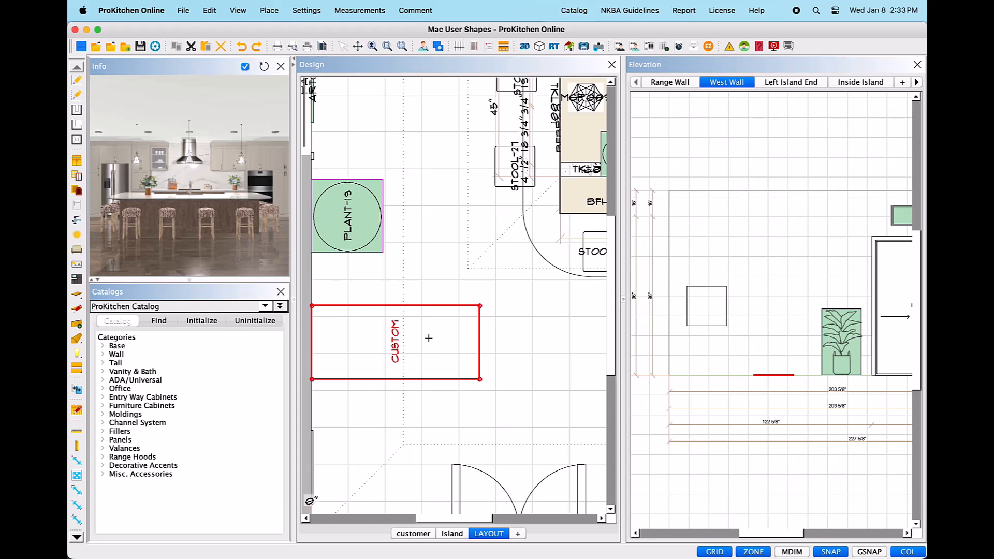
pyautogui.click(479, 379)
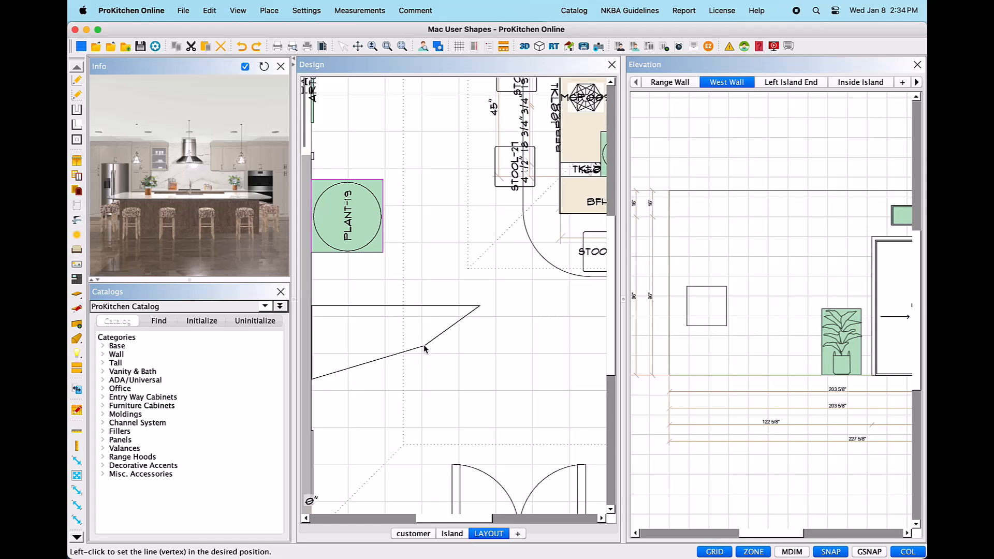
pyautogui.click(536, 393)
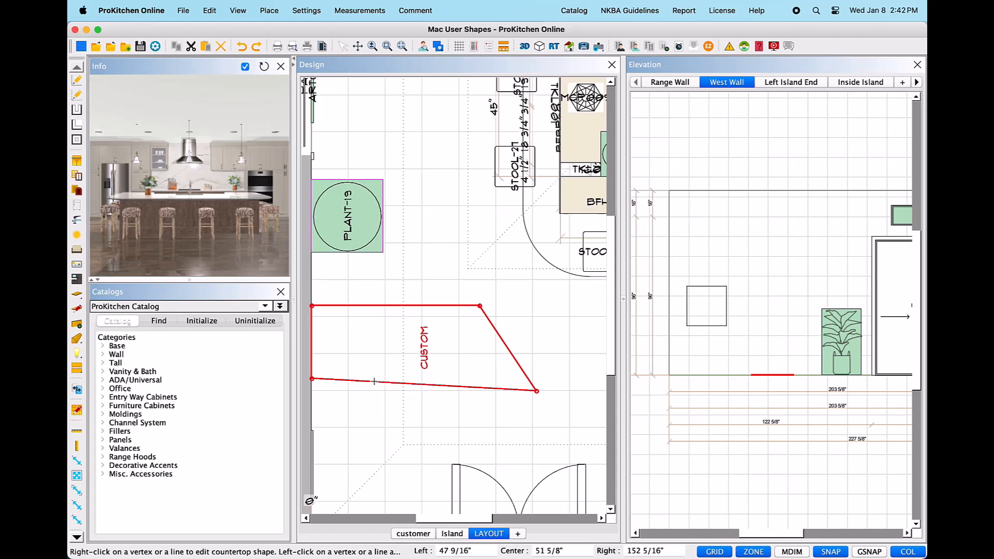
# Extrude the middle portion of the custom shape's lower edge outward toward the double door.
pyautogui.rightClick(374, 381)
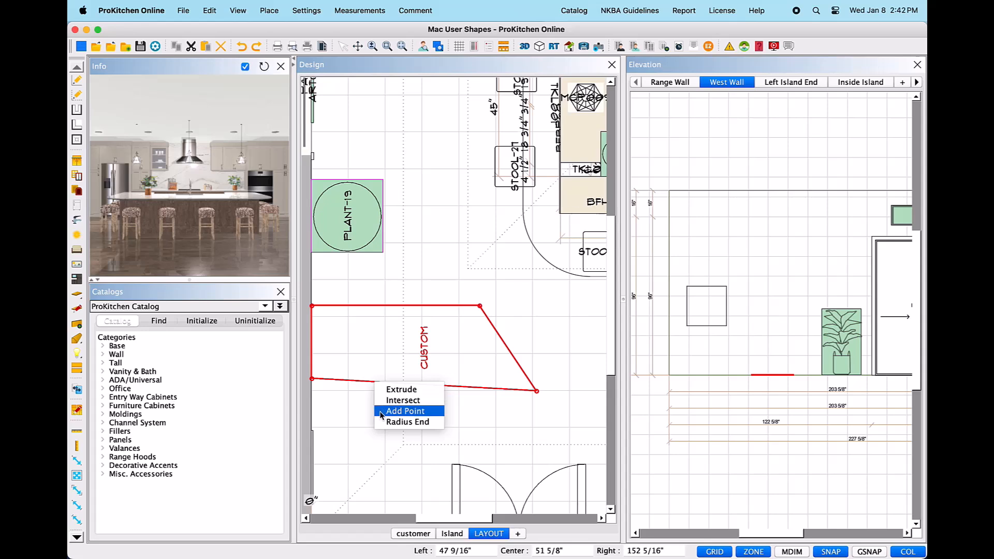
pyautogui.click(396, 389)
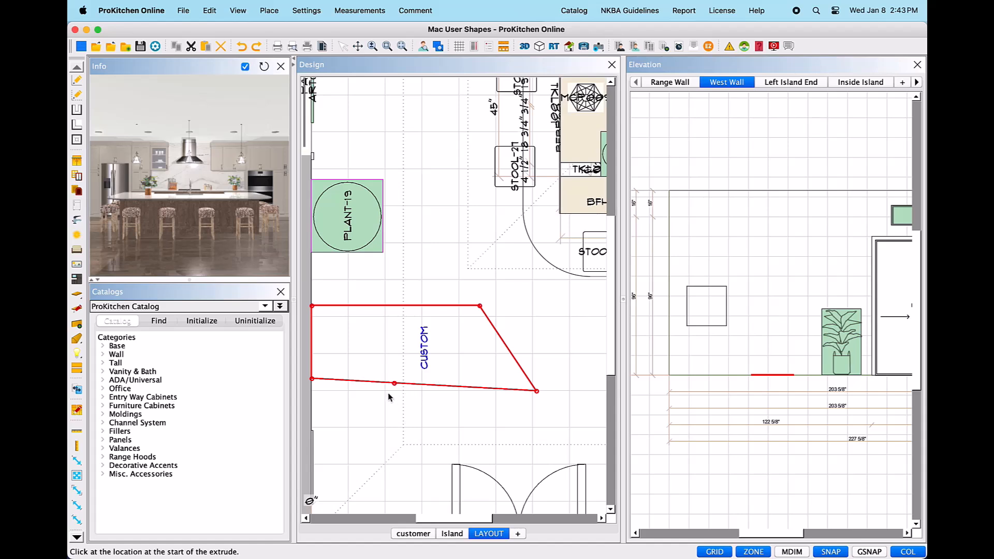
pyautogui.click(346, 392)
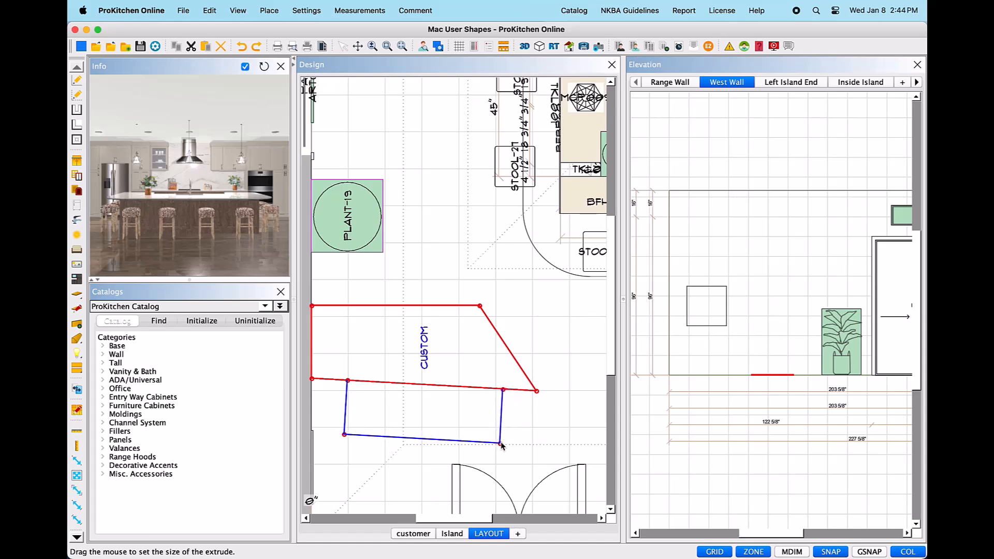
pyautogui.click(501, 442)
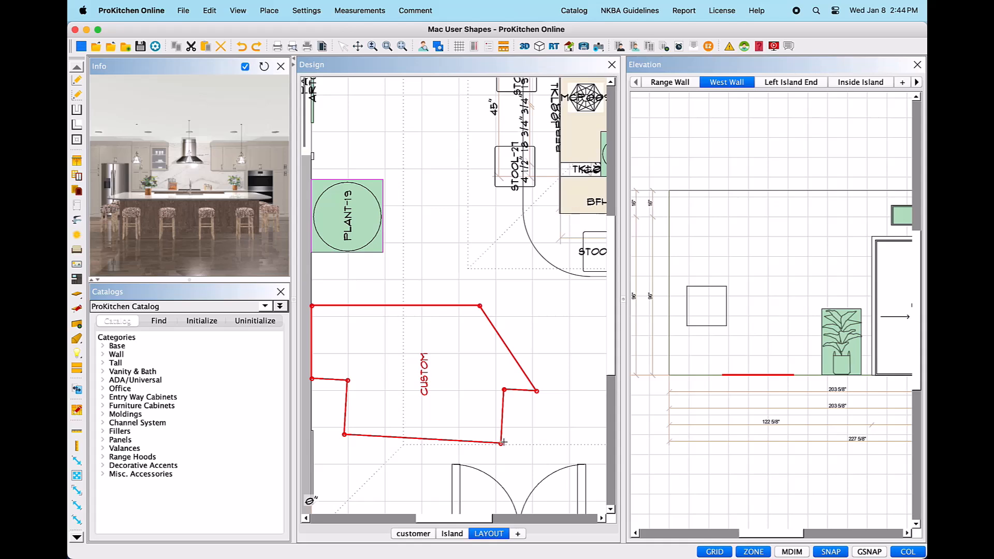
# Add a point on the extruded lower edge of the custom shape and move it past the neighbouring short side so the lines cross.
pyautogui.rightClick(428, 439)
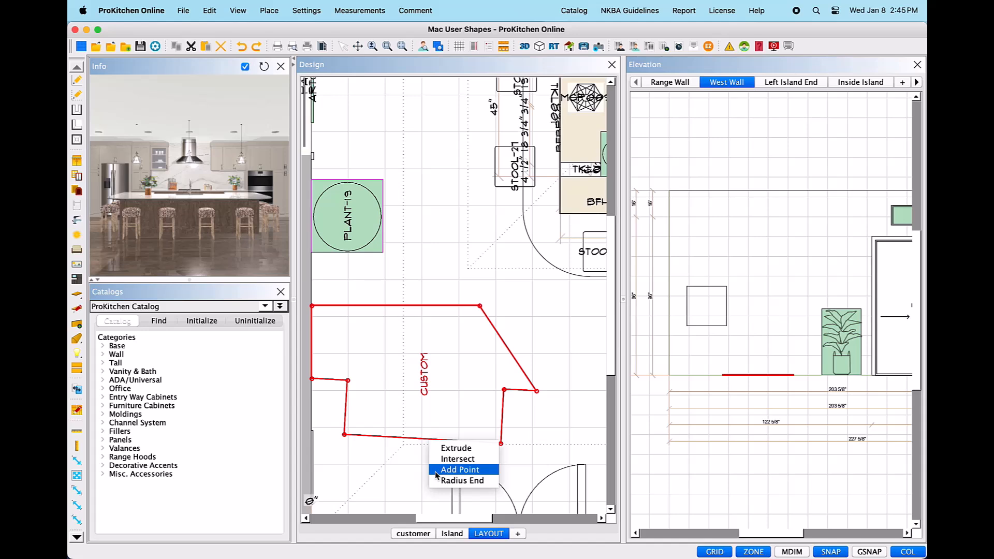
pyautogui.click(437, 470)
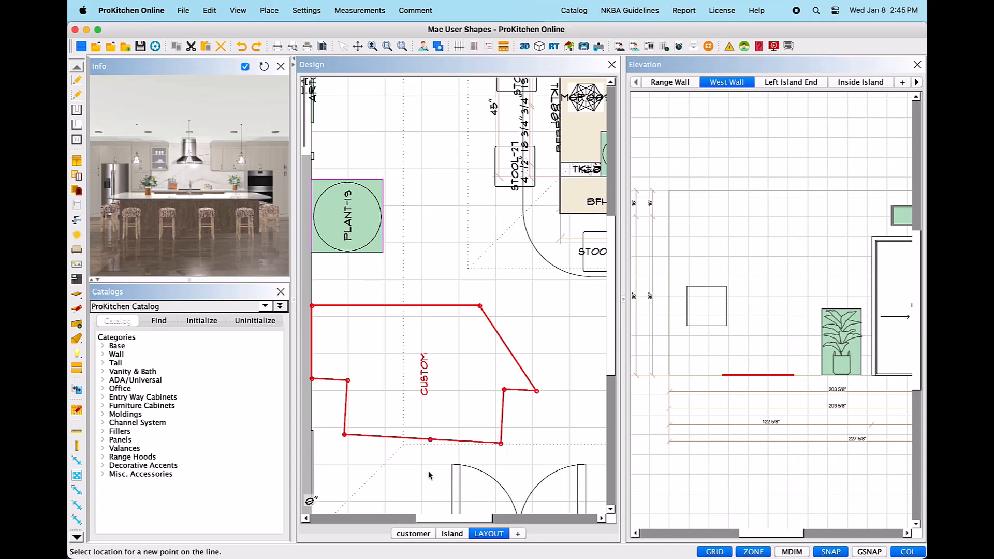
pyautogui.click(469, 452)
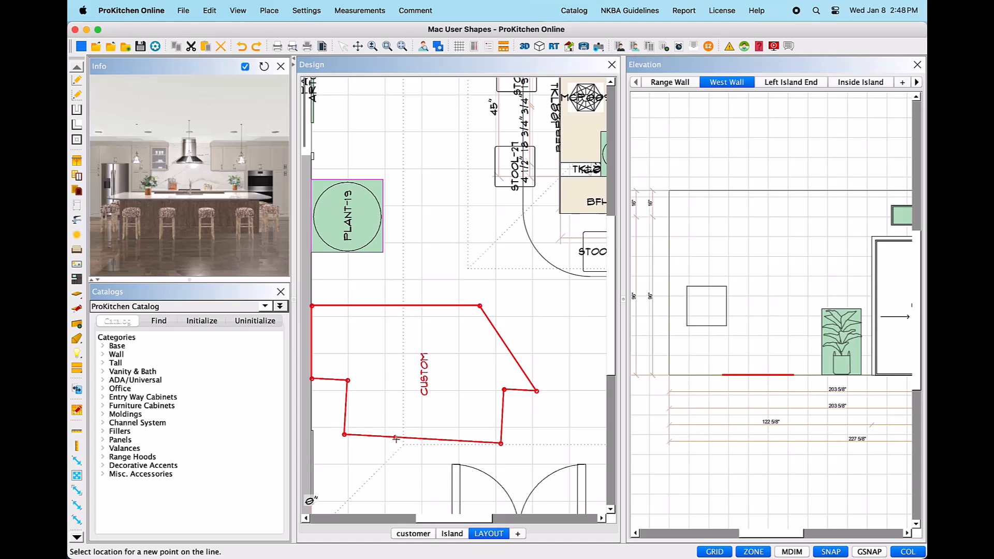
pyautogui.click(395, 438)
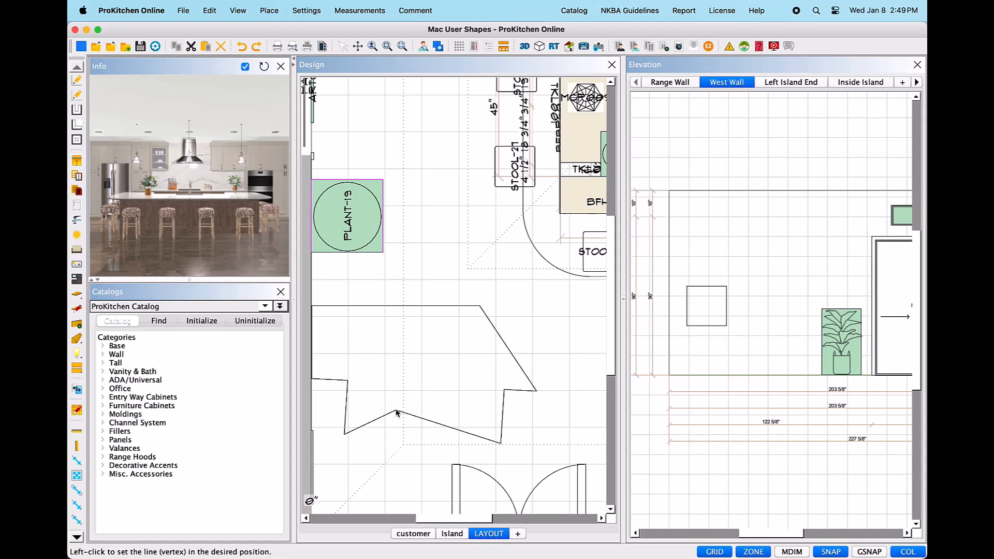
pyautogui.doubleClick(395, 411)
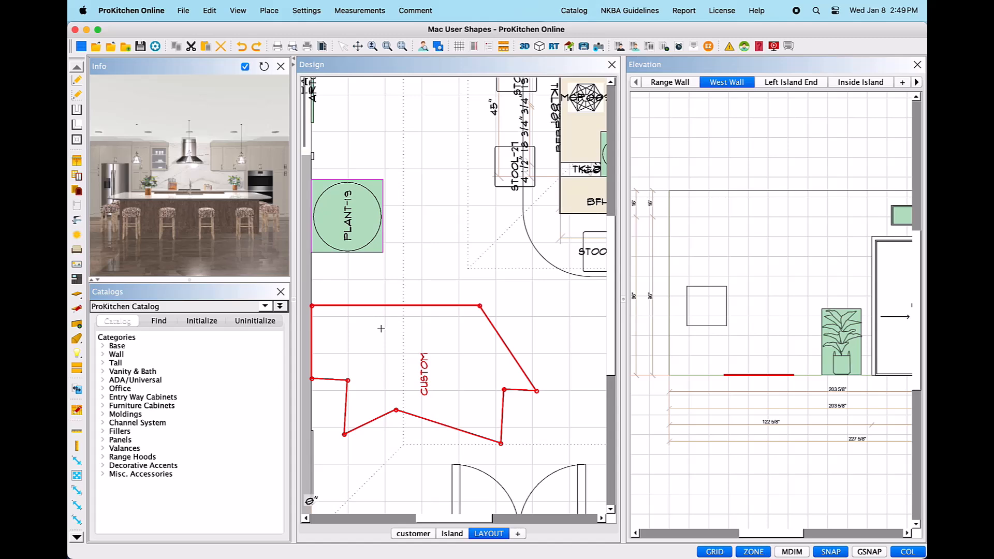
pyautogui.press('super+z')
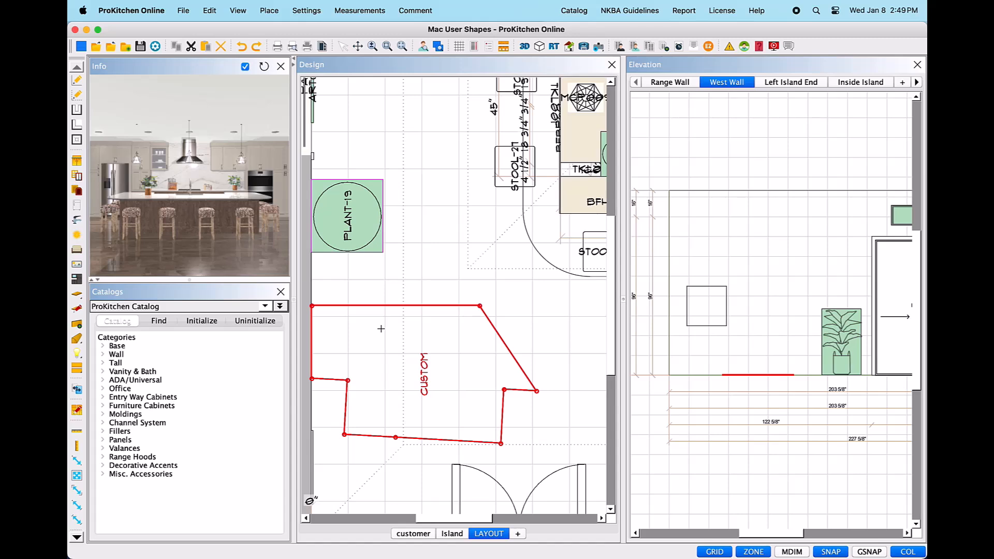
pyautogui.click(396, 438)
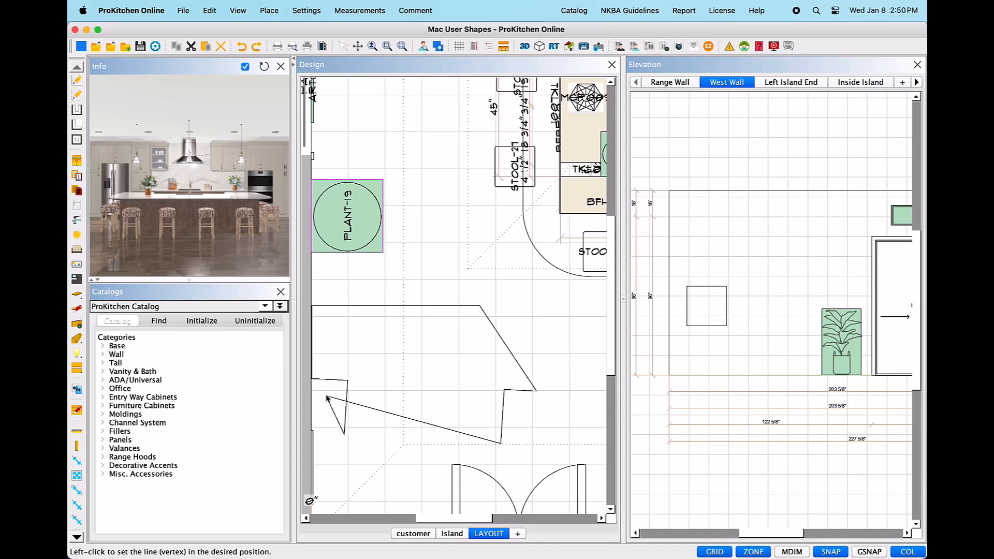
pyautogui.click(326, 396)
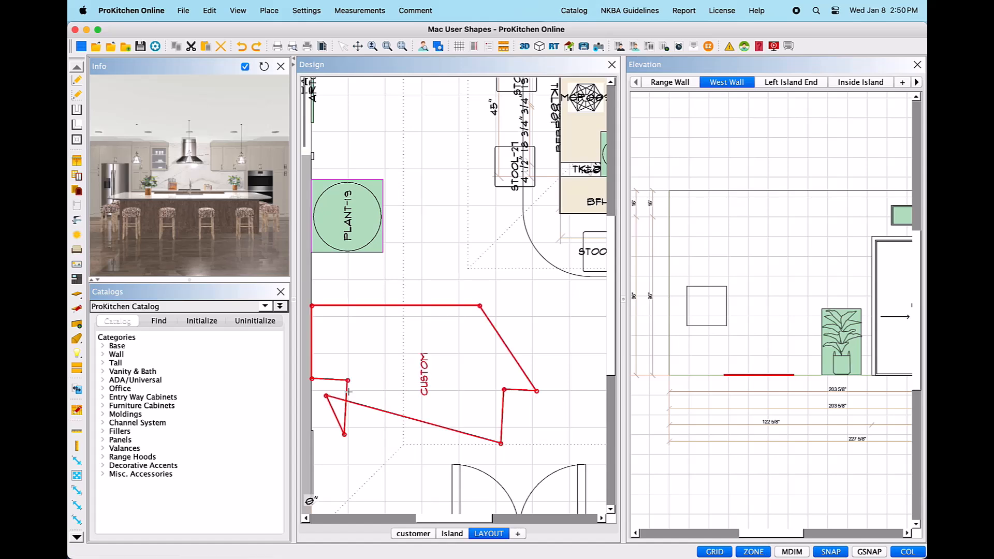
# Trim the crossing lines of the custom shape with Intersect and shift its slanted lower edge outward.
pyautogui.rightClick(348, 394)
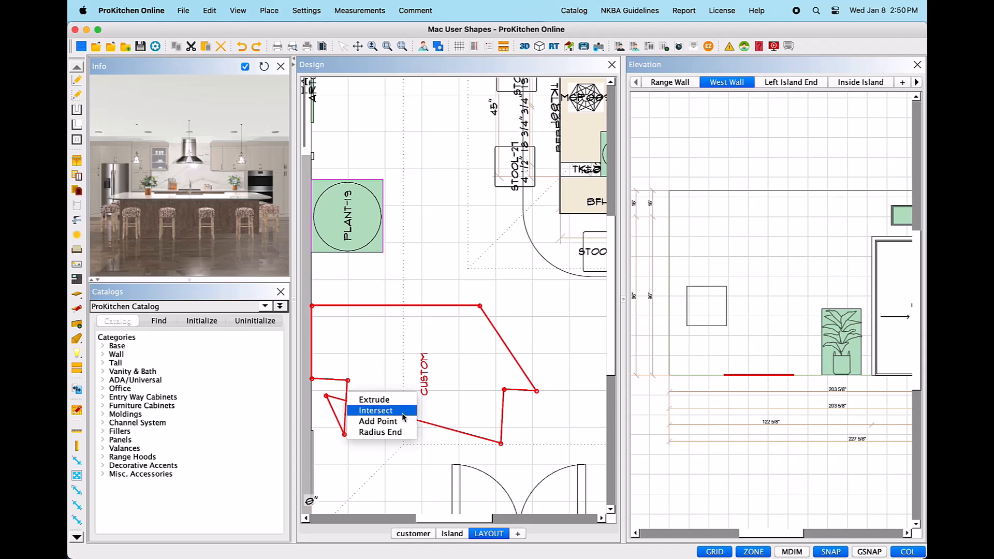
pyautogui.click(375, 410)
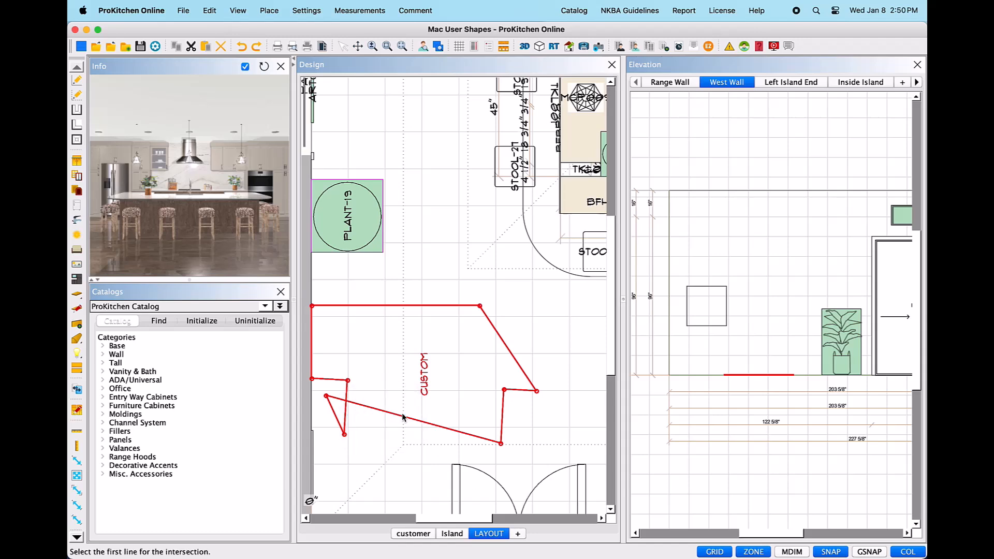
pyautogui.click(377, 412)
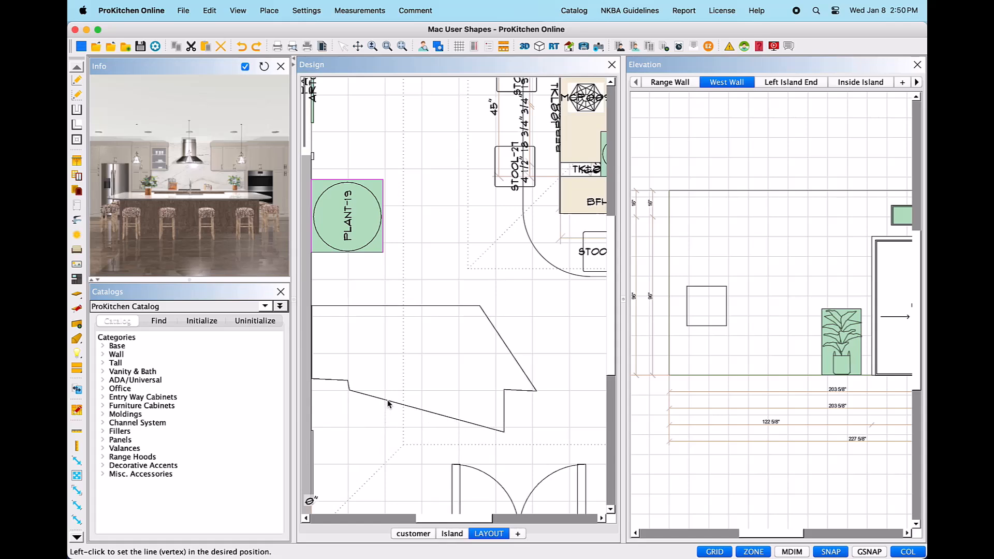
pyautogui.doubleClick(379, 433)
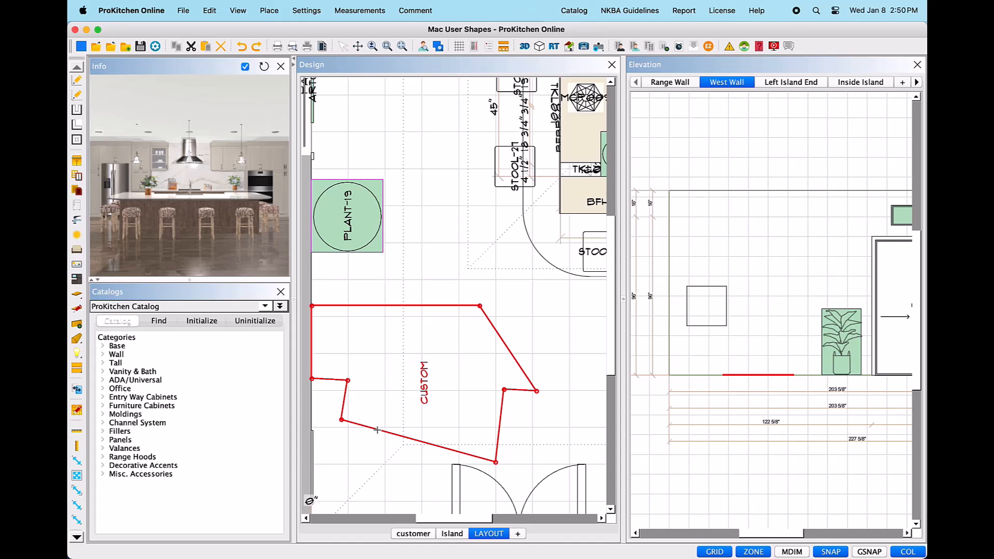
# Curve the custom shape's upper edge with Radius End and adjust the midpoint to an arc height of about 6 1/8 inches.
pyautogui.rightClick(394, 306)
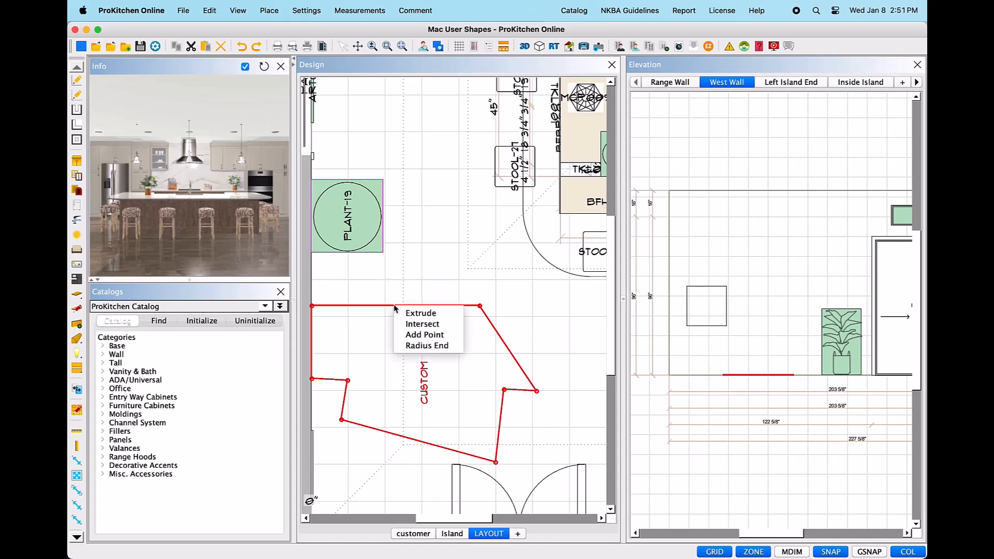
pyautogui.click(401, 346)
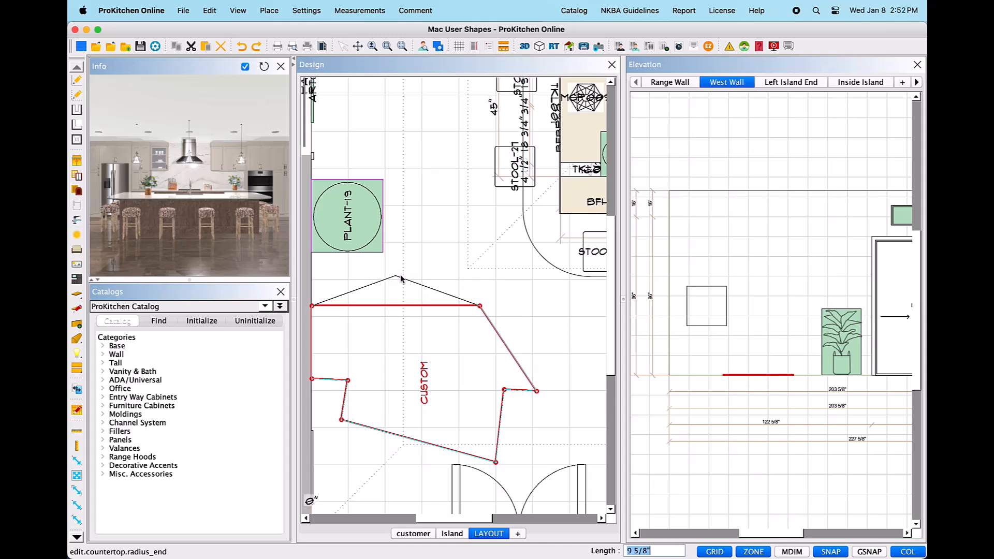
pyautogui.click(399, 276)
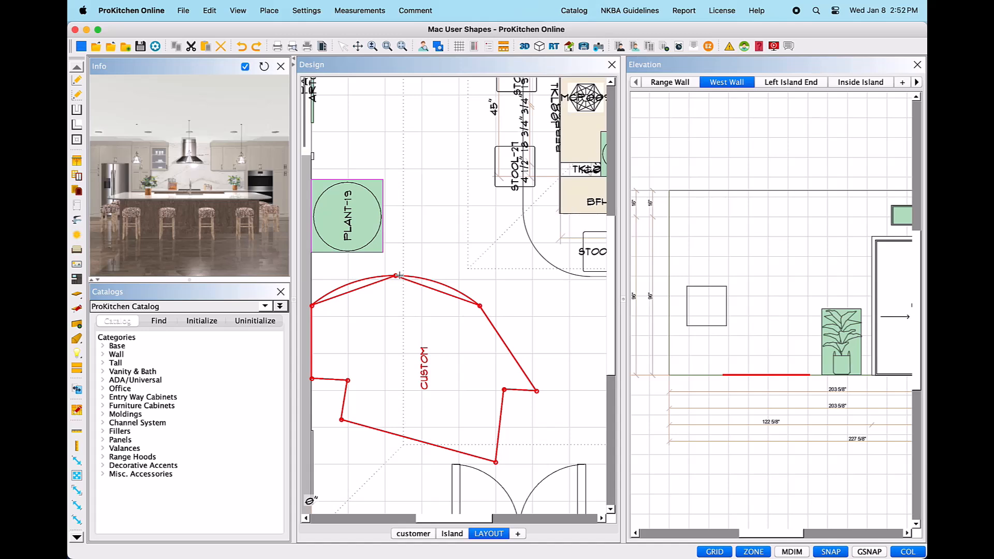
pyautogui.click(398, 275)
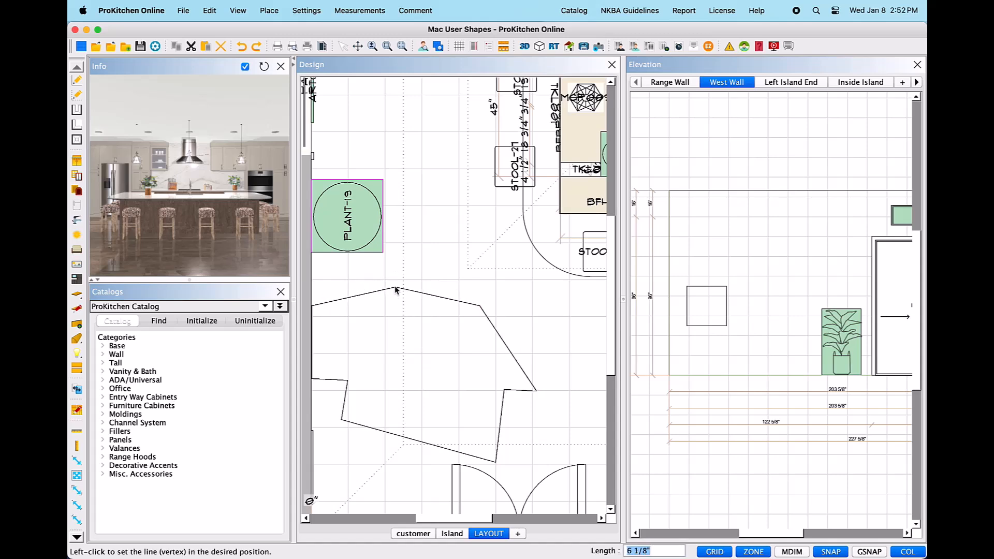
pyautogui.click(395, 288)
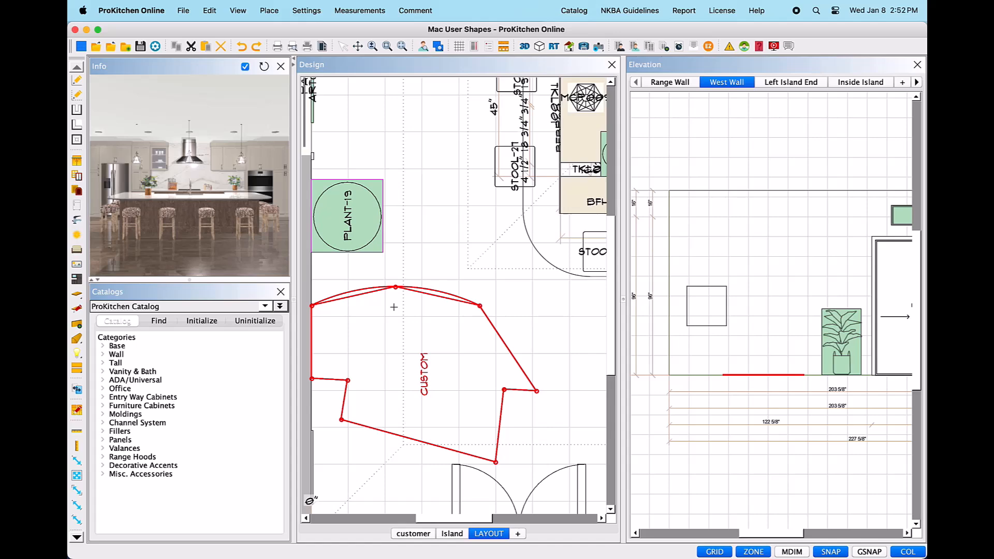
# Cut a small rectangular Notch into the custom shape's lower corner against the west wall.
pyautogui.scroll(-3, 396, 363)
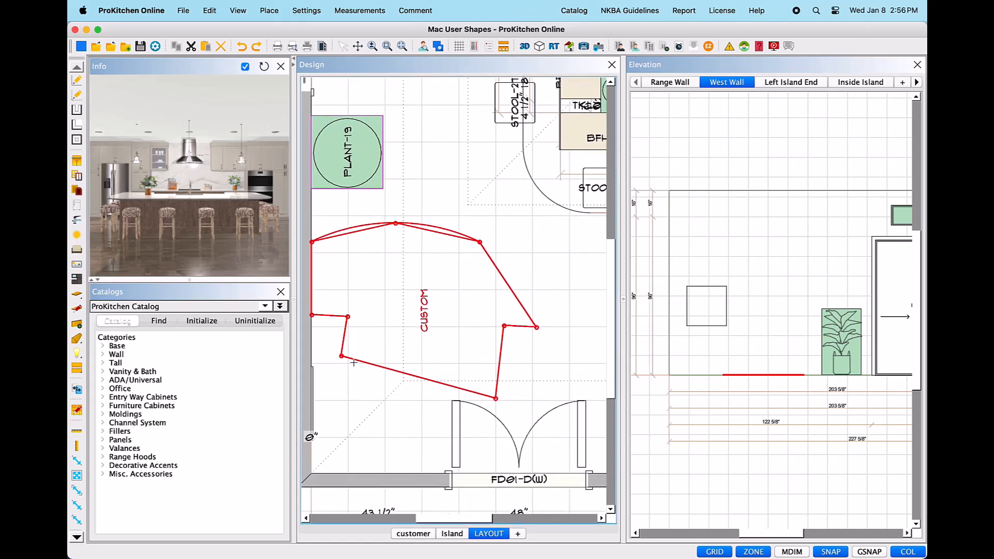
pyautogui.scroll(3, 315, 347)
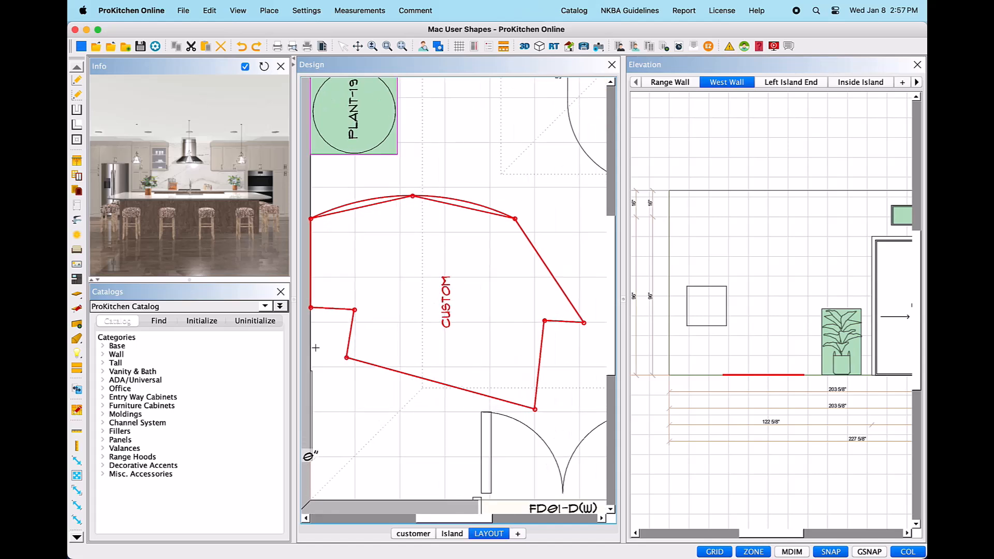
pyautogui.scroll(1, 316, 348)
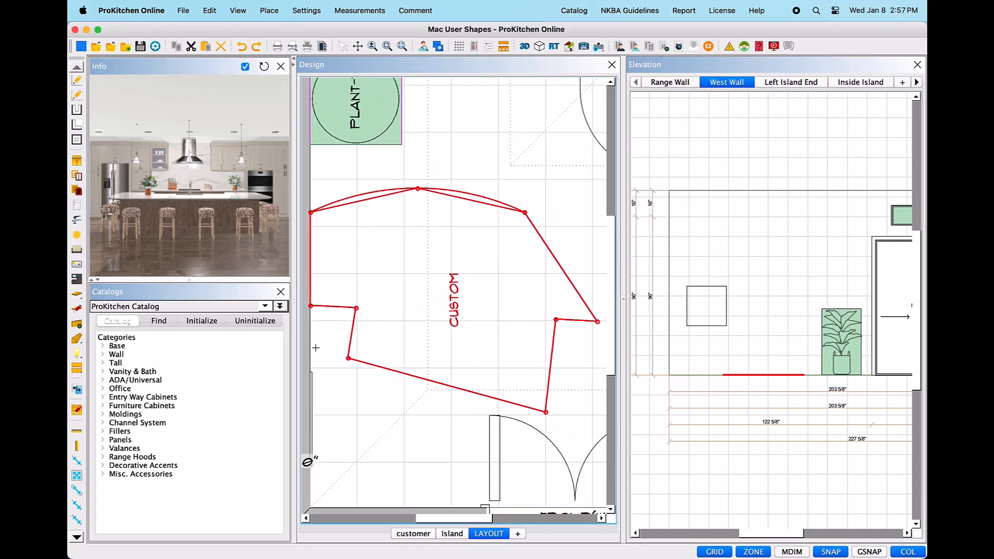
pyautogui.rightClick(310, 306)
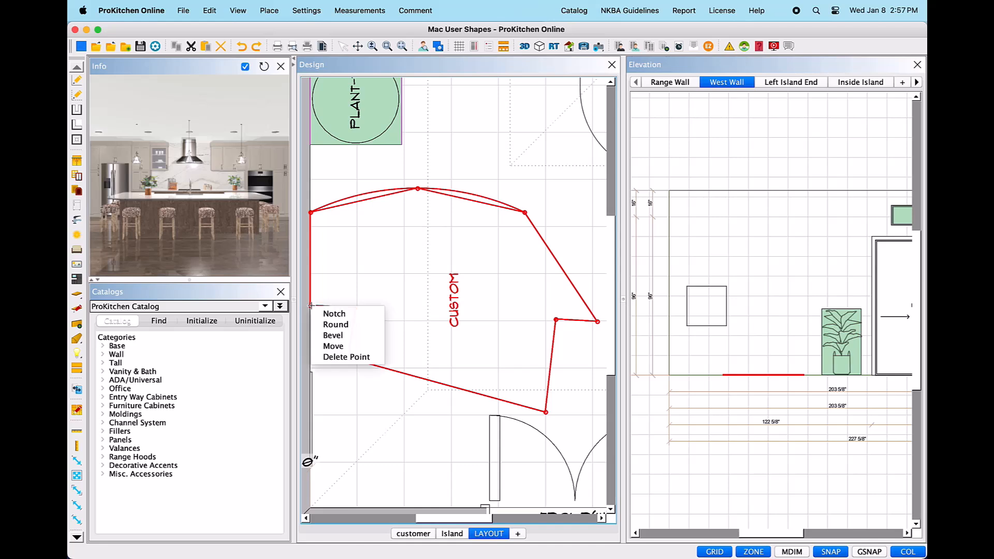
pyautogui.click(364, 314)
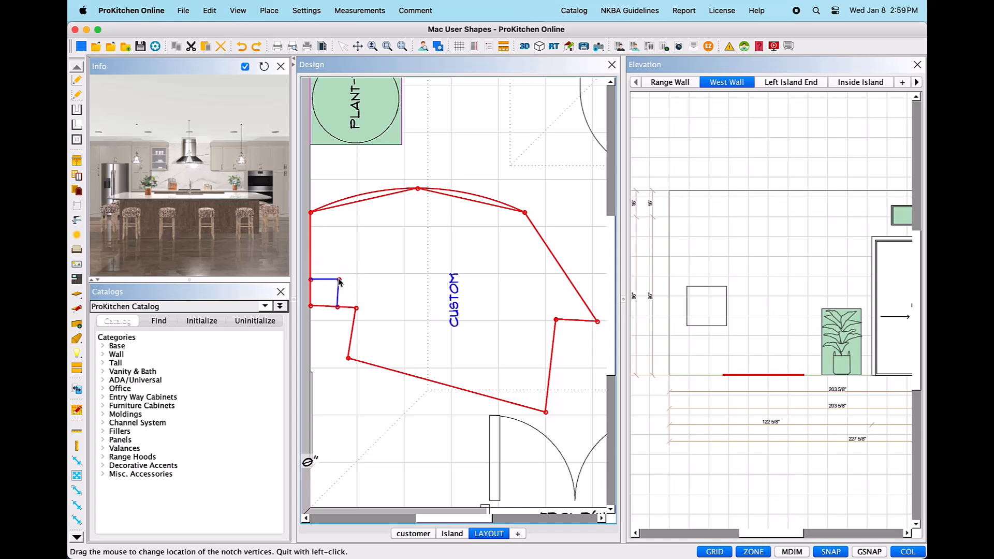
pyautogui.click(340, 279)
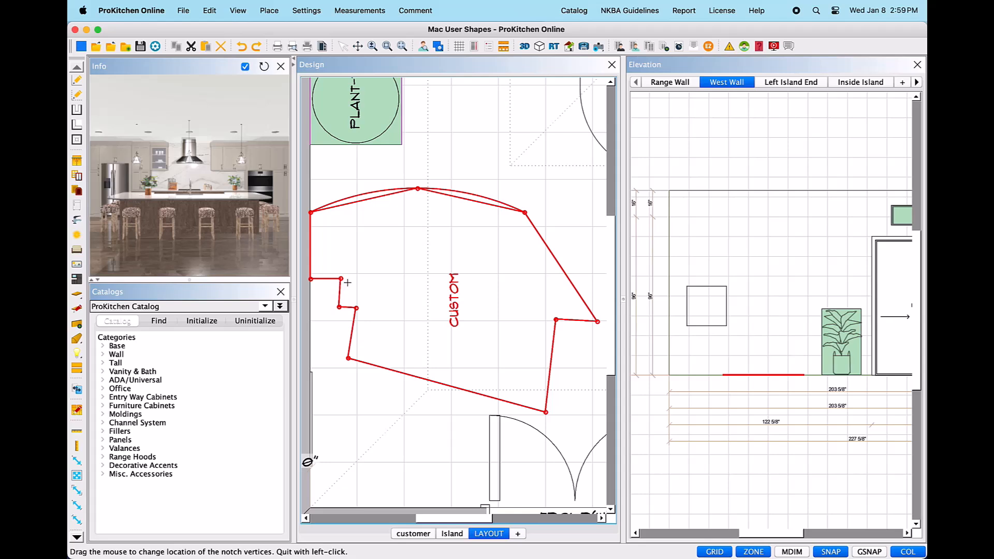
# Round the notch's inner corner on the custom shape with a radius of about 4 3/8 inches.
pyautogui.rightClick(339, 306)
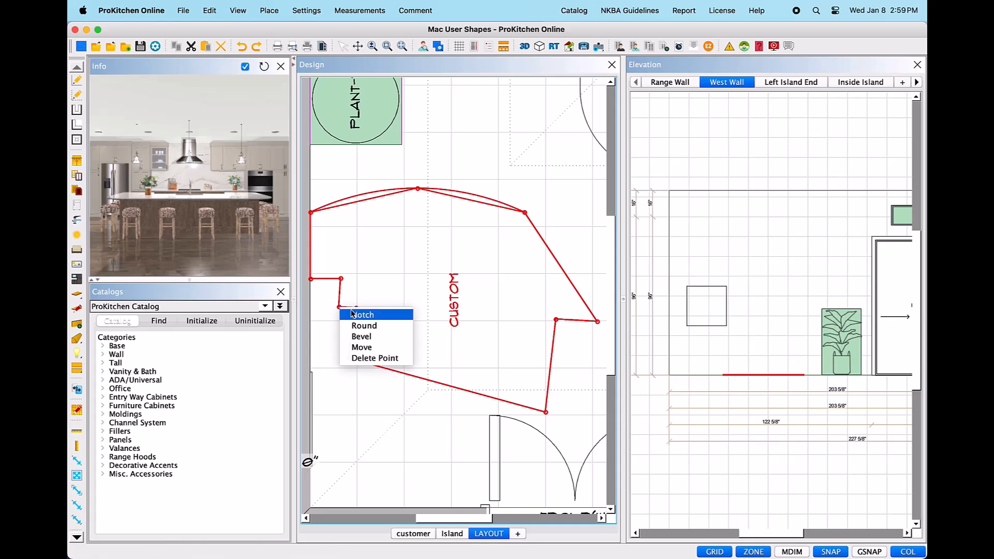
pyautogui.click(390, 329)
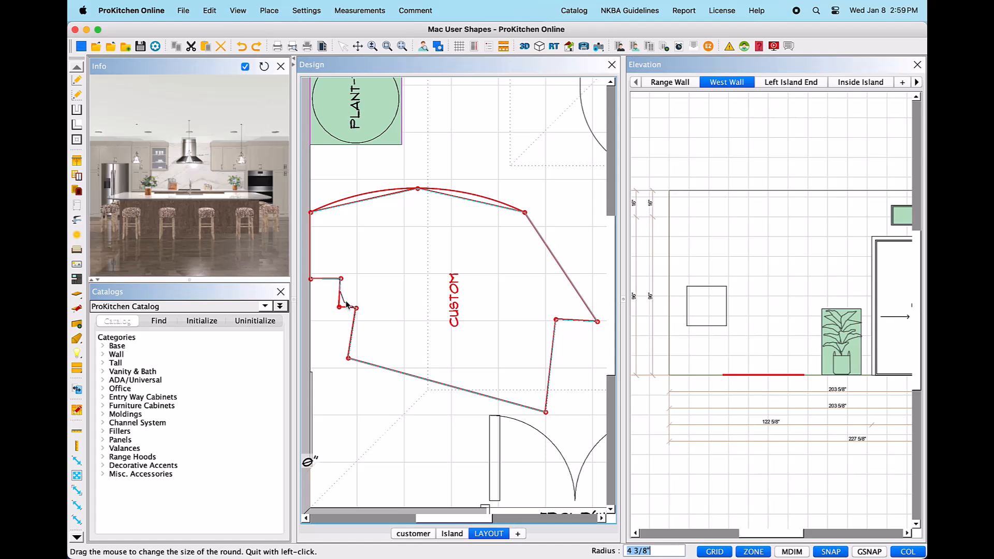
pyautogui.click(344, 304)
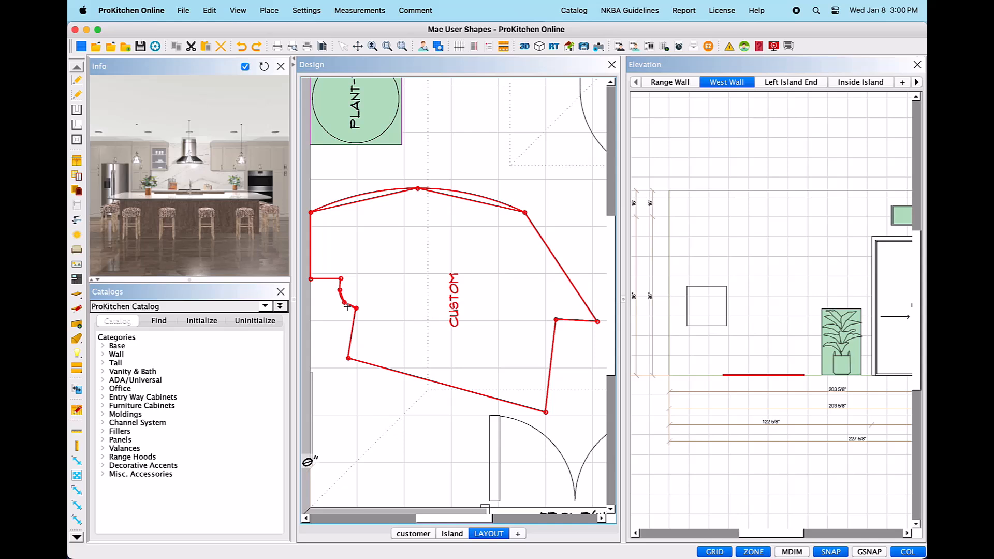
# Bevel the custom shape's corner where the notch meets the west wall.
pyautogui.rightClick(311, 279)
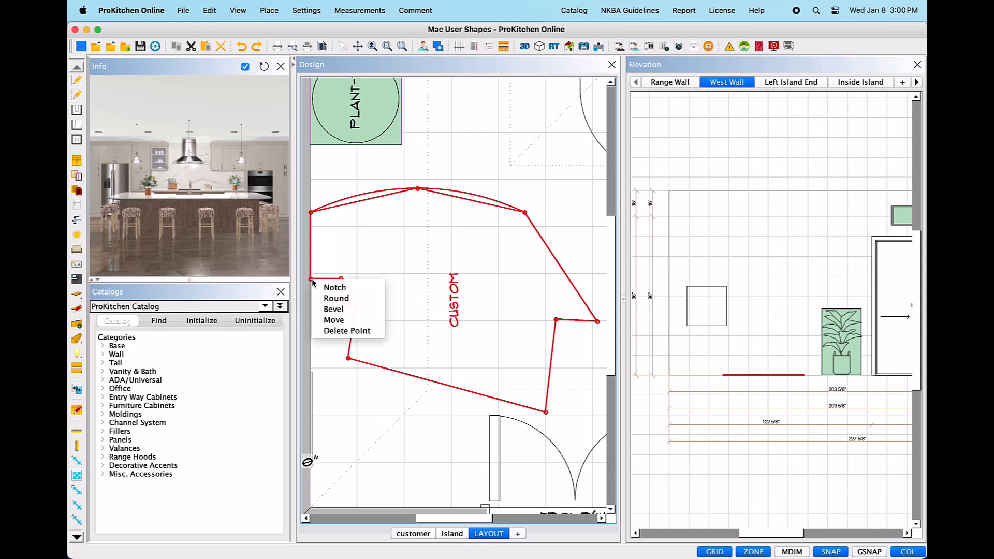
pyautogui.click(332, 309)
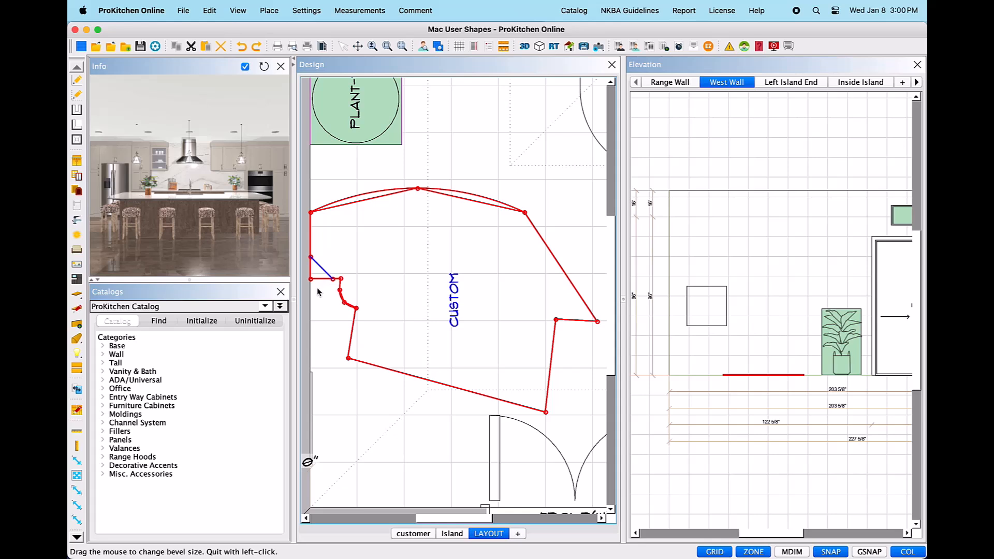
pyautogui.click(317, 288)
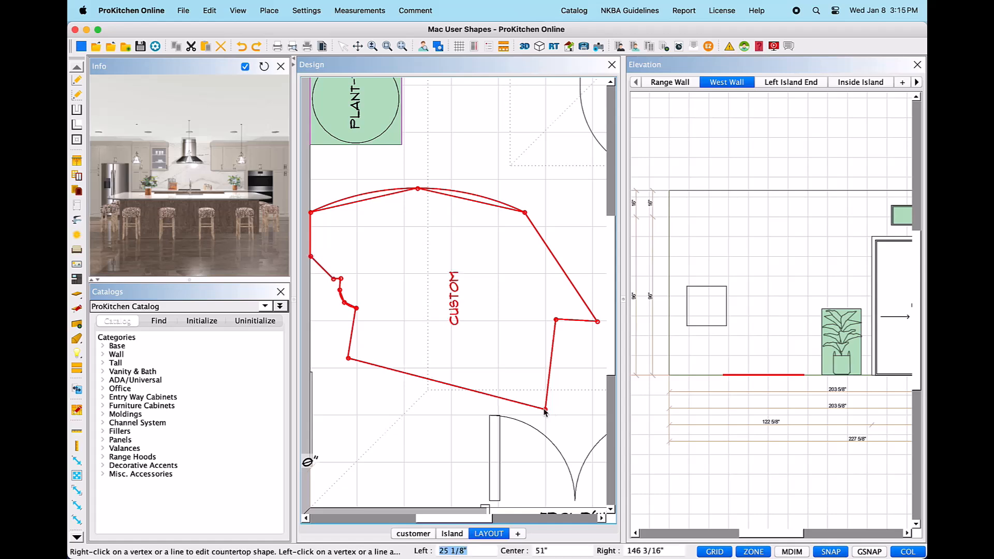
# Move the custom shape's lowest vertex up along its adjoining short side until the slanted lower edge is nearly horizontal.
pyautogui.rightClick(545, 409)
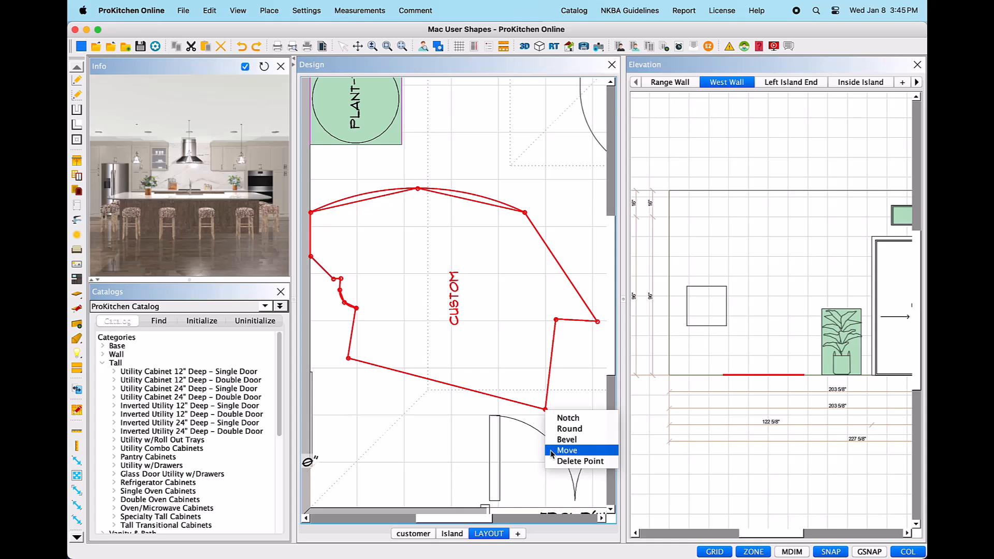
pyautogui.click(551, 454)
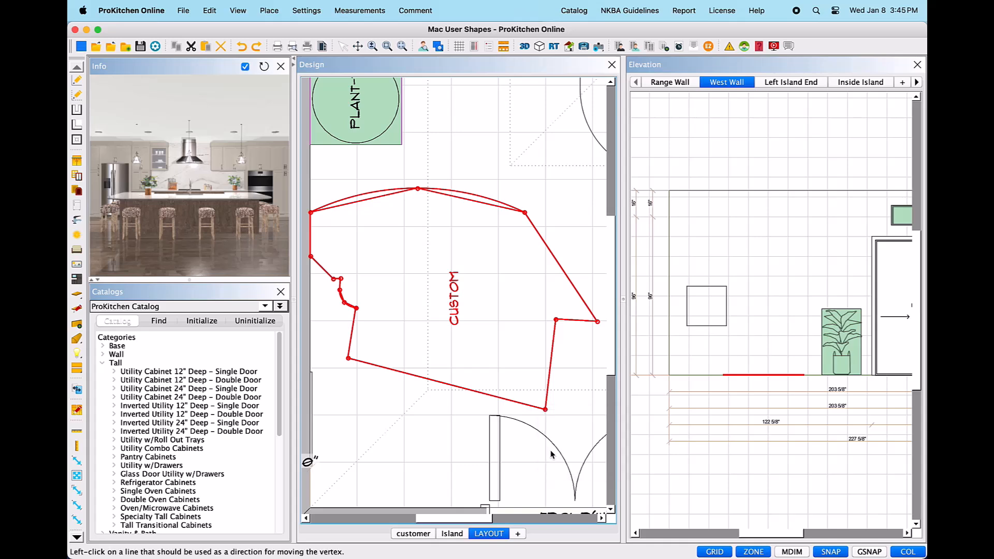
pyautogui.click(546, 411)
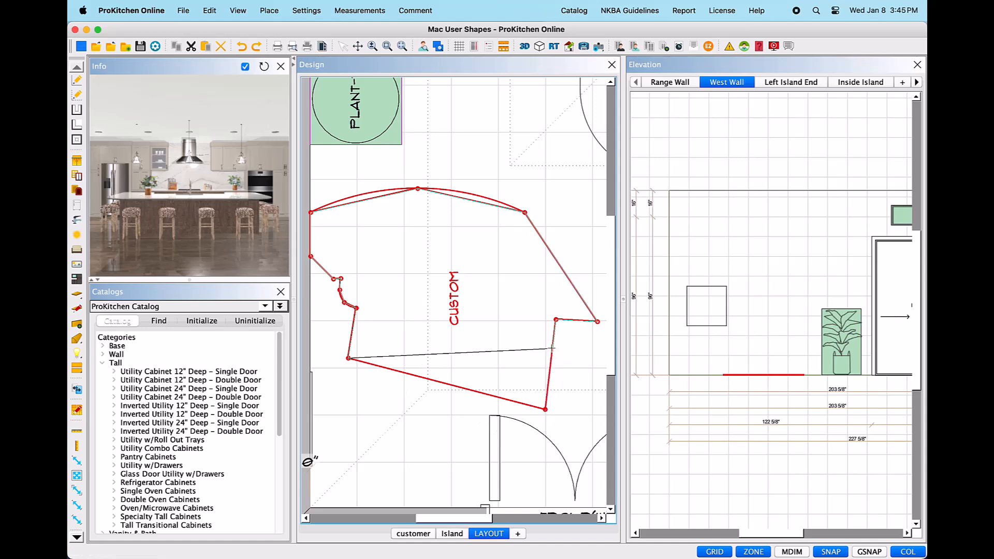
pyautogui.click(552, 350)
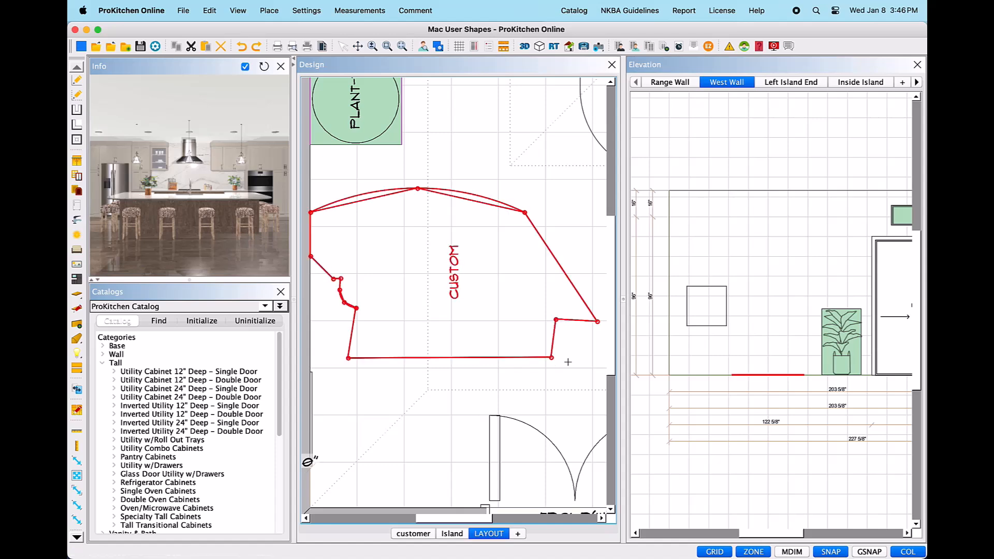
# Delete the vertex between the custom shape's lower edge and short side, and finish editing the shape.
pyautogui.rightClick(551, 357)
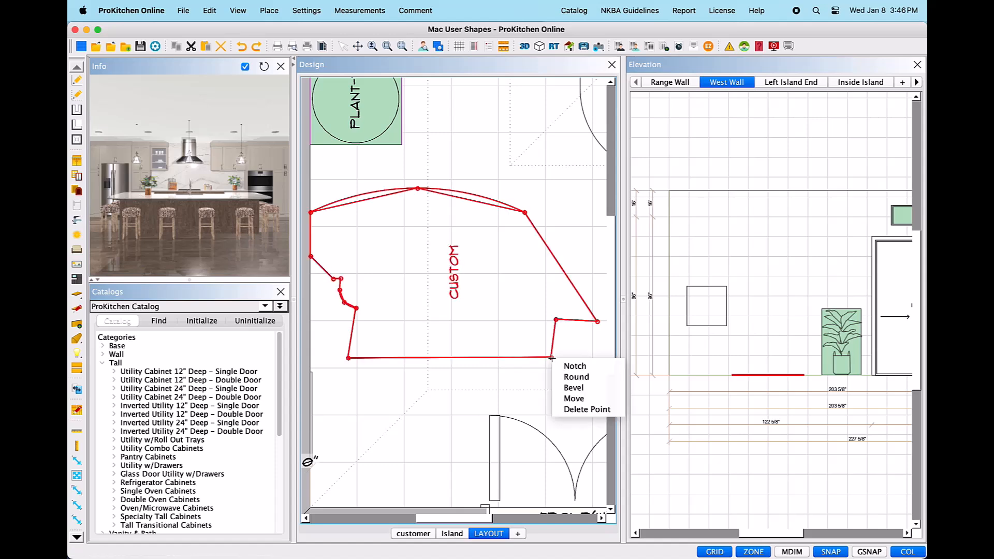
pyautogui.click(579, 409)
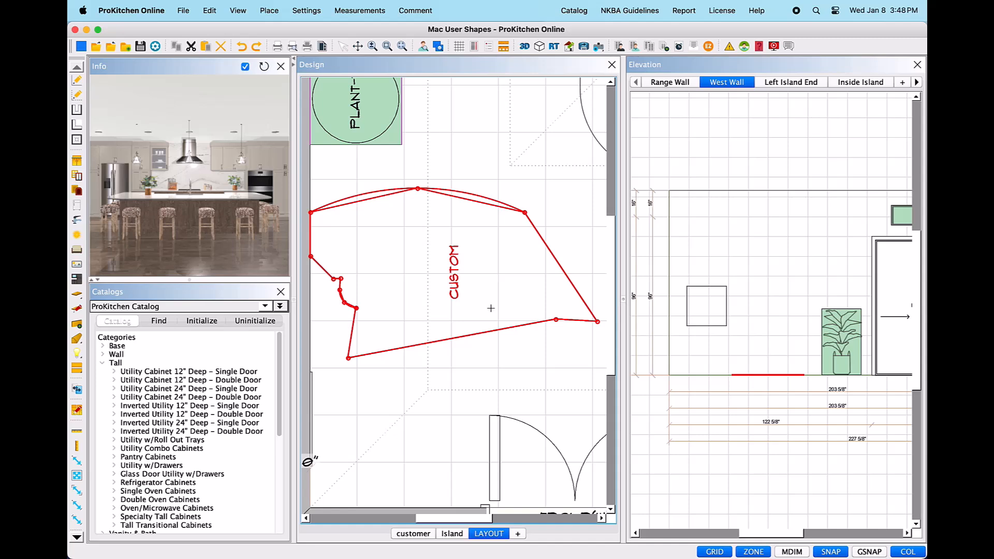
pyautogui.press('Escape')
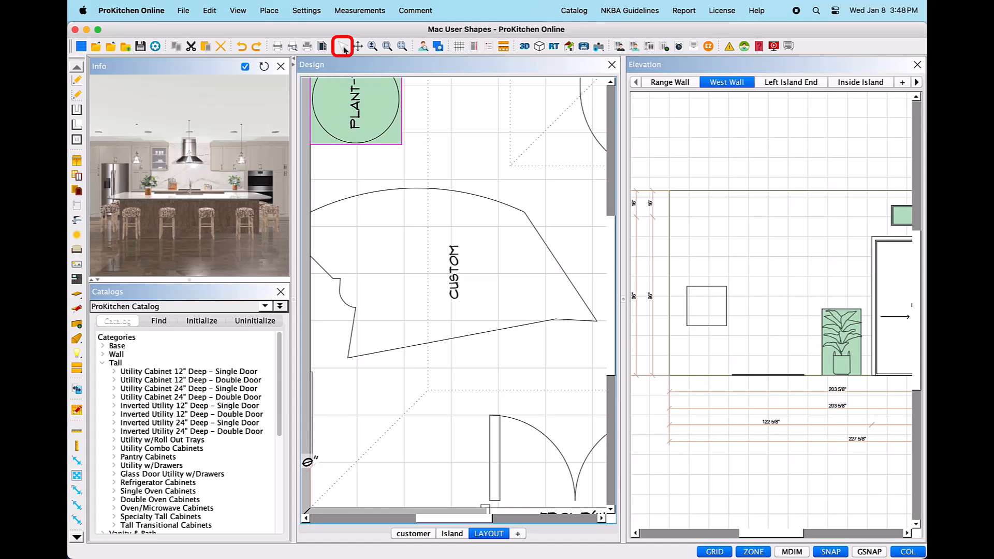
pyautogui.scroll(-5, 398, 184)
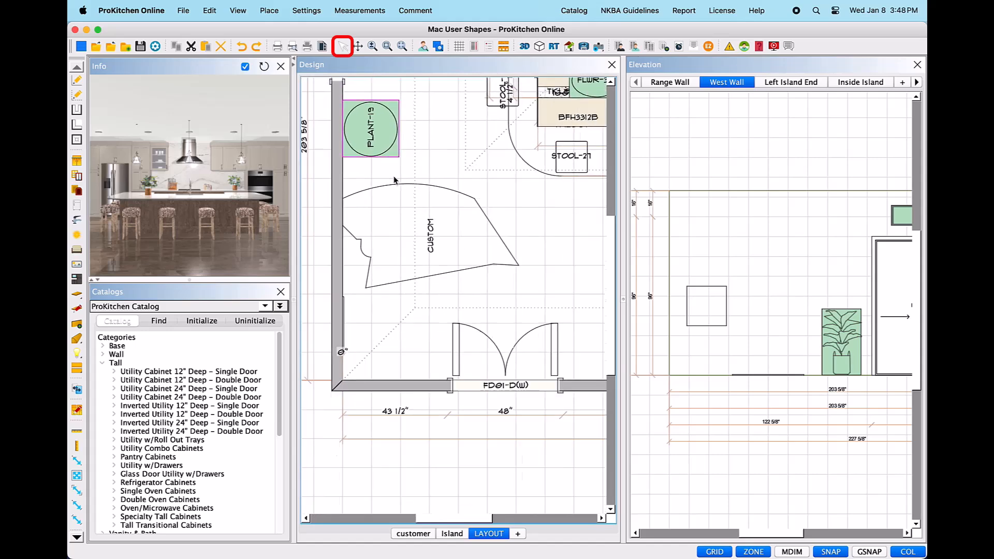
pyautogui.scroll(-4, 428, 248)
pyautogui.moveTo(611, 237); pyautogui.dragTo(617, 207)
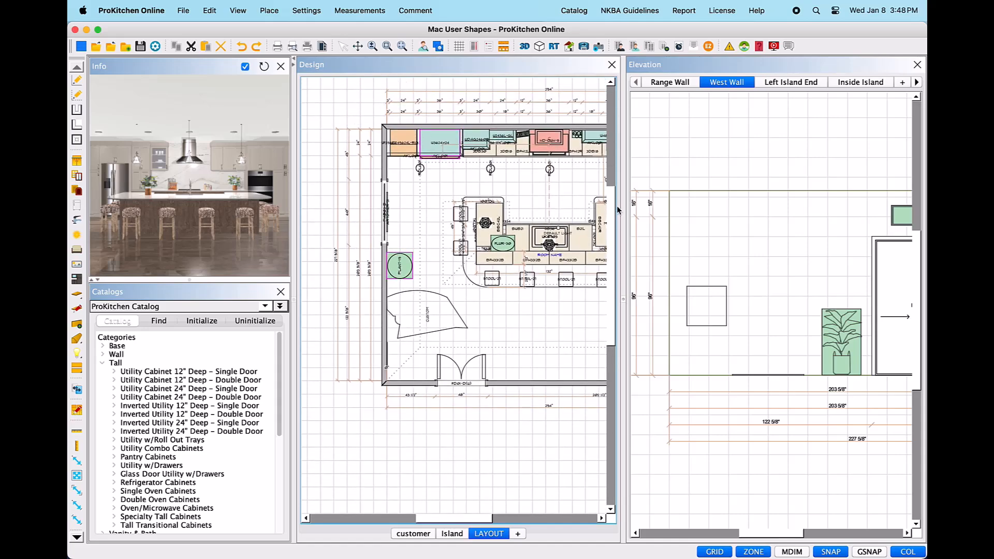
pyautogui.moveTo(439, 512); pyautogui.dragTo(455, 517)
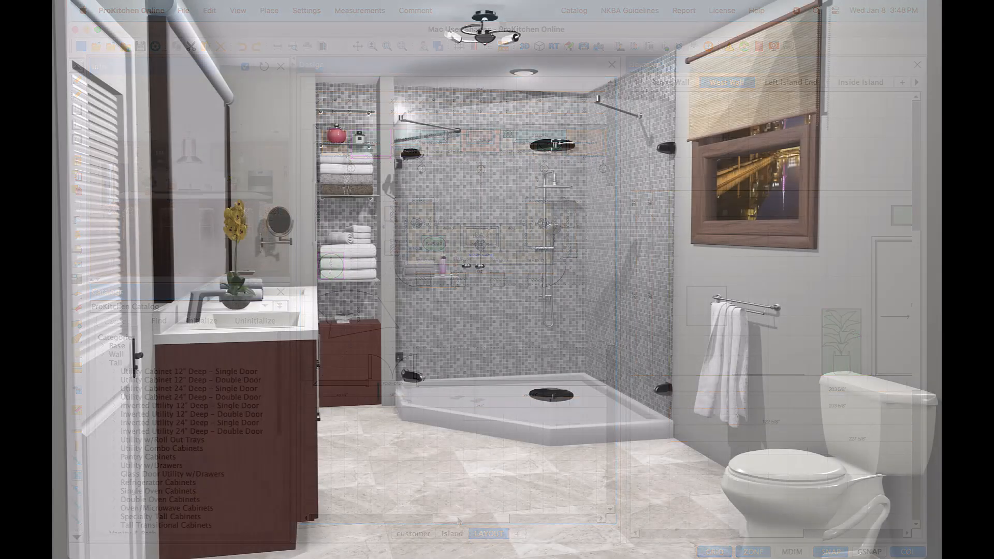